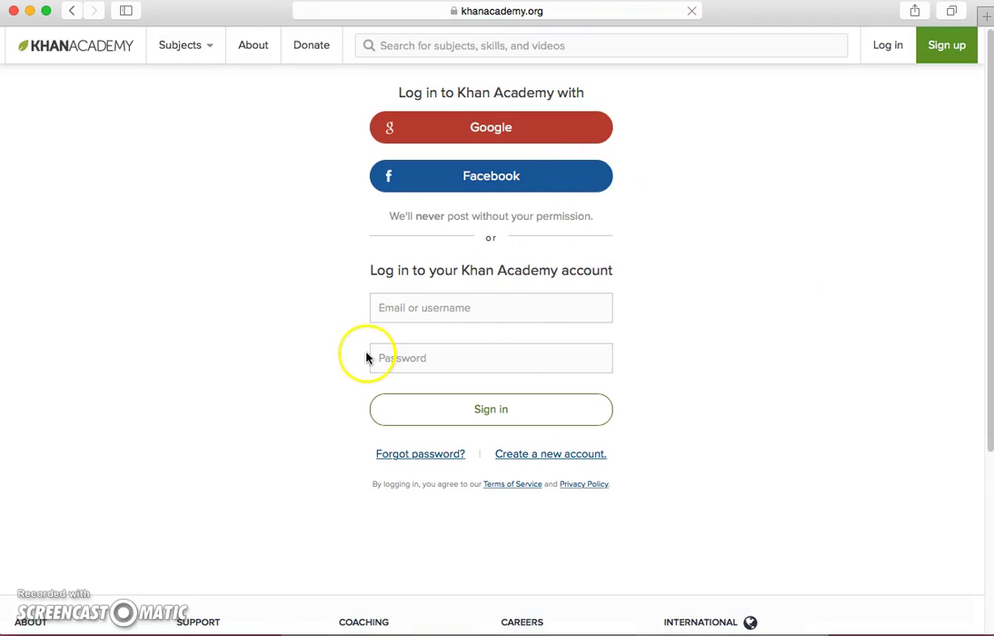
# Step: Sign in with the first Google account, entering its password and allowing Khan Academy access
pyautogui.click(506, 128)
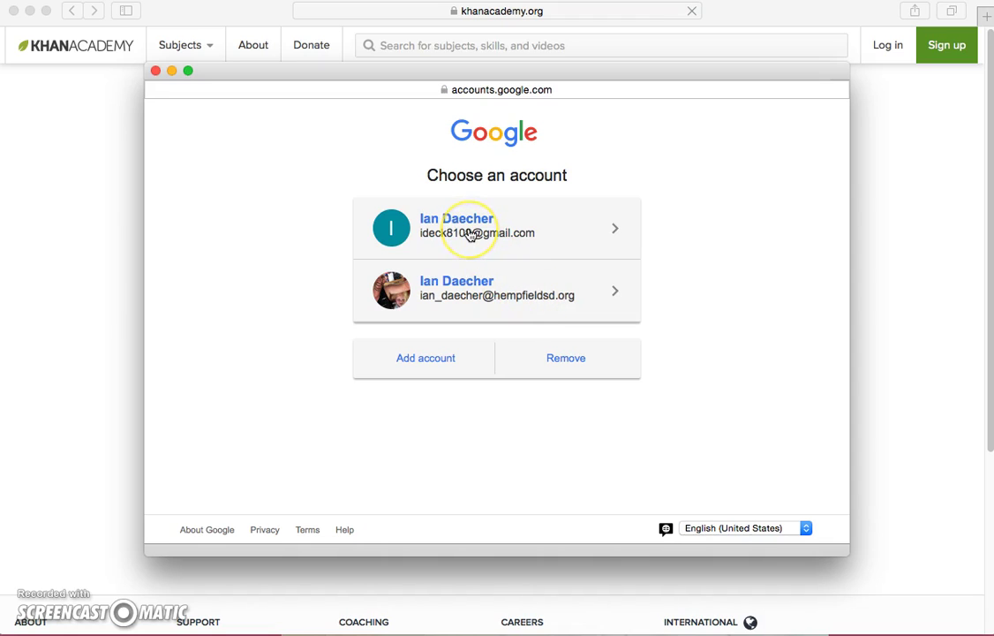
pyautogui.click(451, 294)
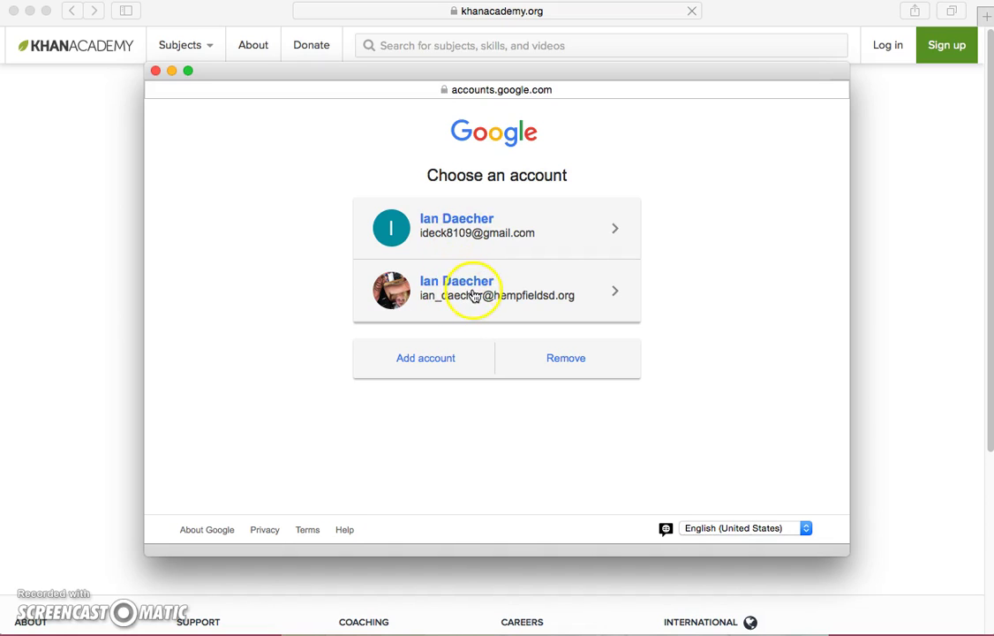
pyautogui.click(461, 228)
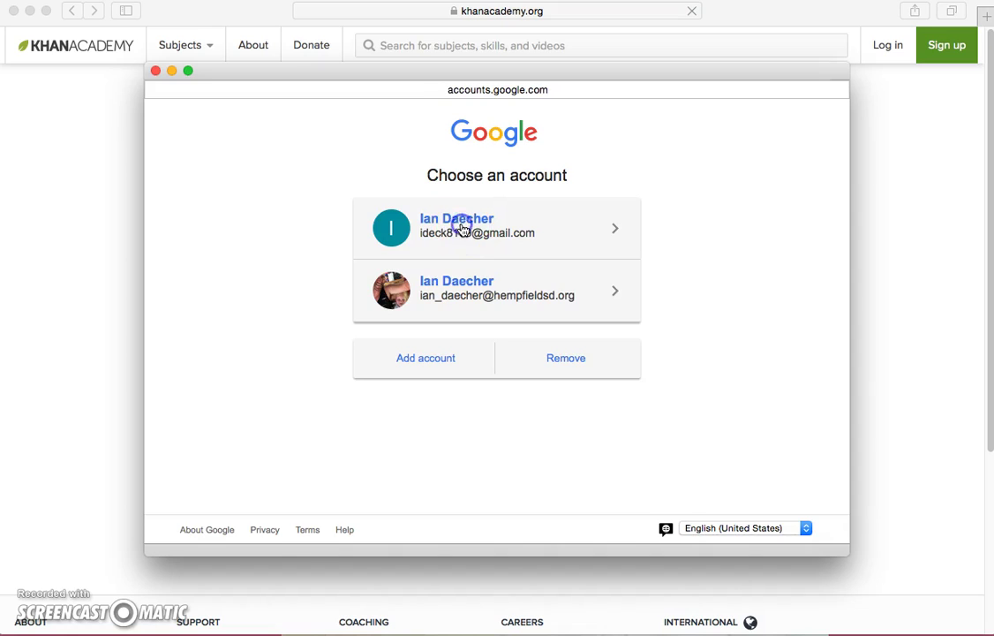
pyautogui.click(512, 468)
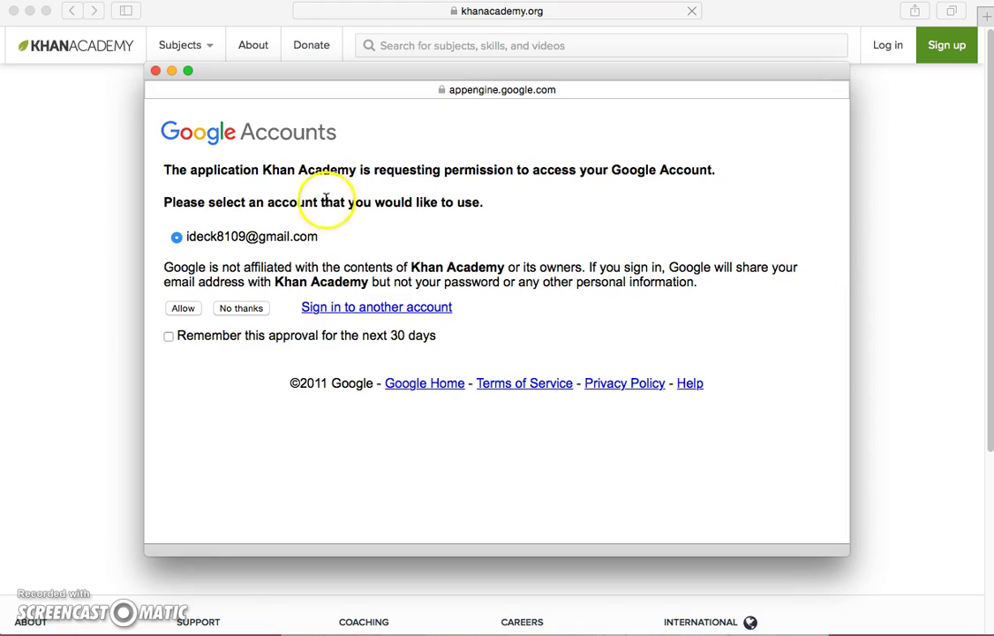
pyautogui.click(181, 311)
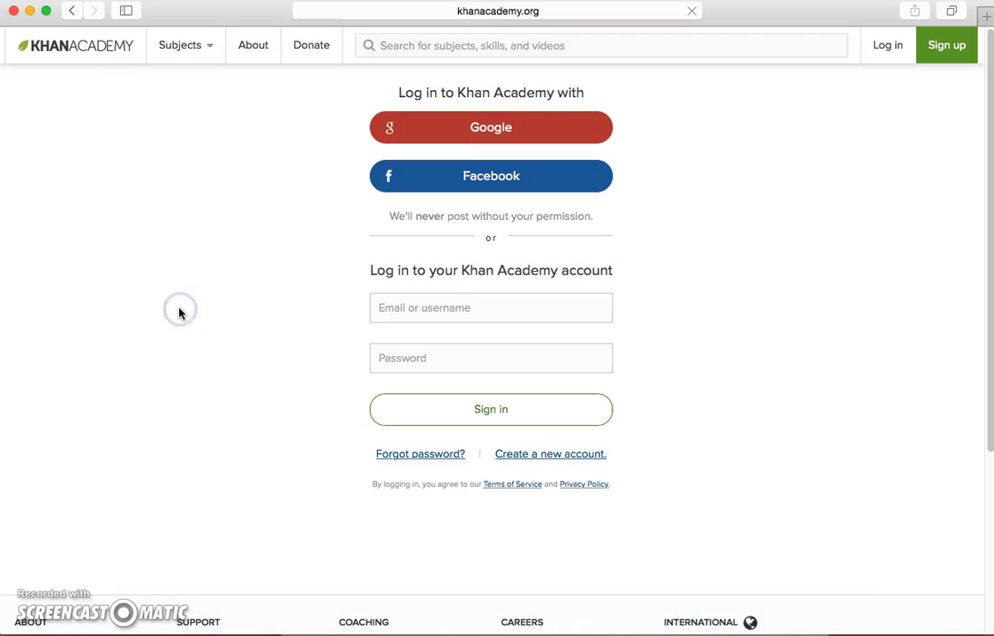
# Step: Finish signing in, then start creating a class from the dashboard's getting-started checklist
pyautogui.click(211, 299)
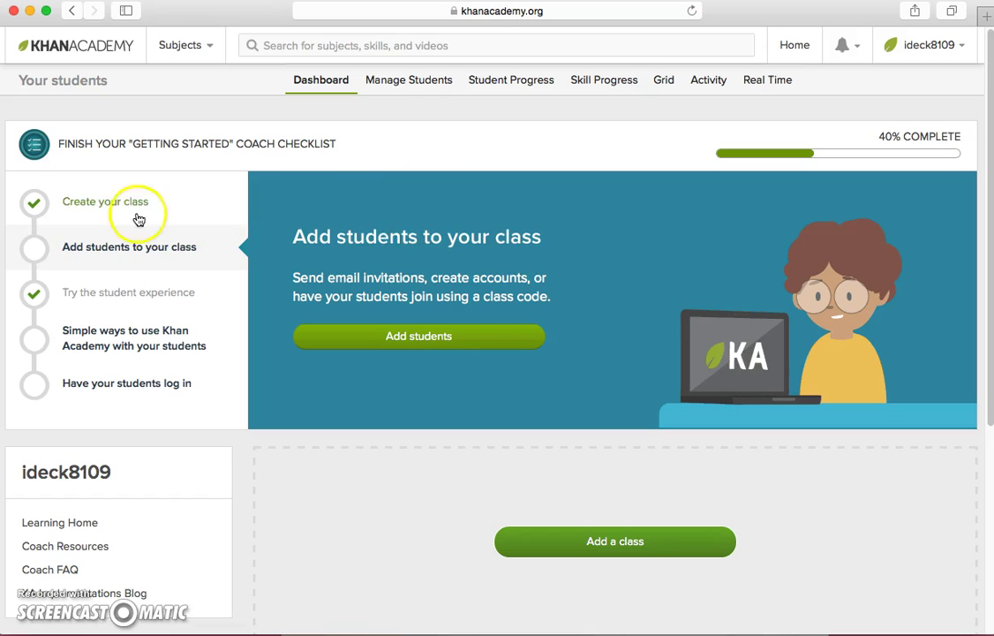
pyautogui.click(109, 204)
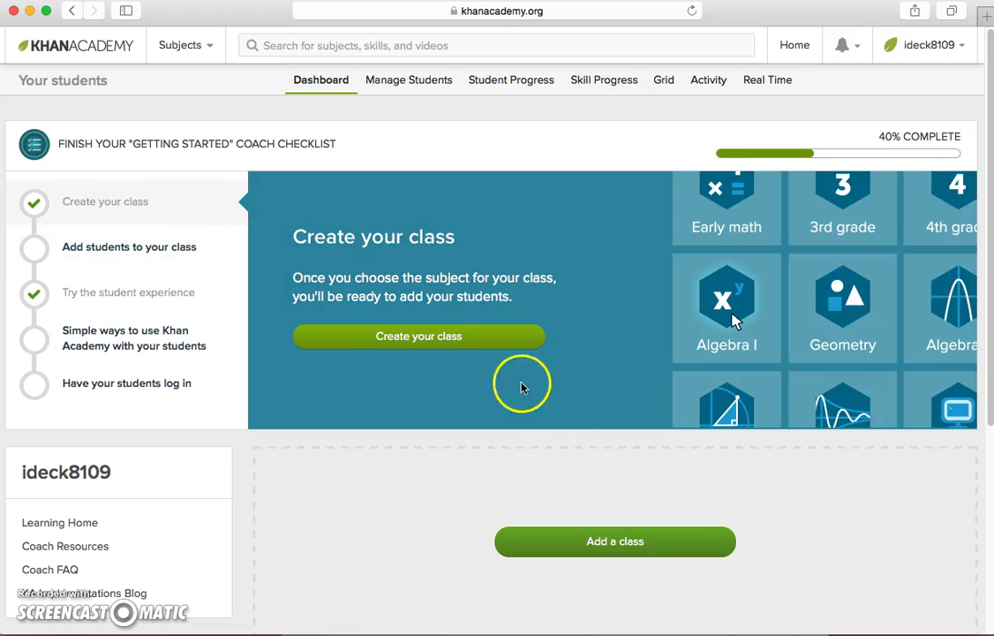
pyautogui.click(428, 341)
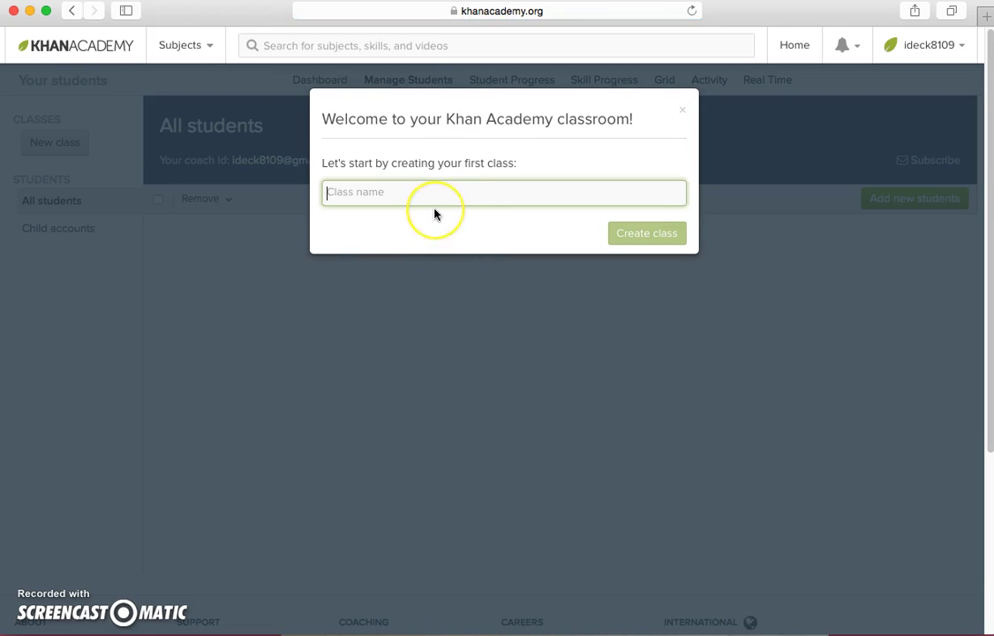
# Step: Create a class named 'Math' and give it the 5th grade (U.S.) mission
pyautogui.write('Math')
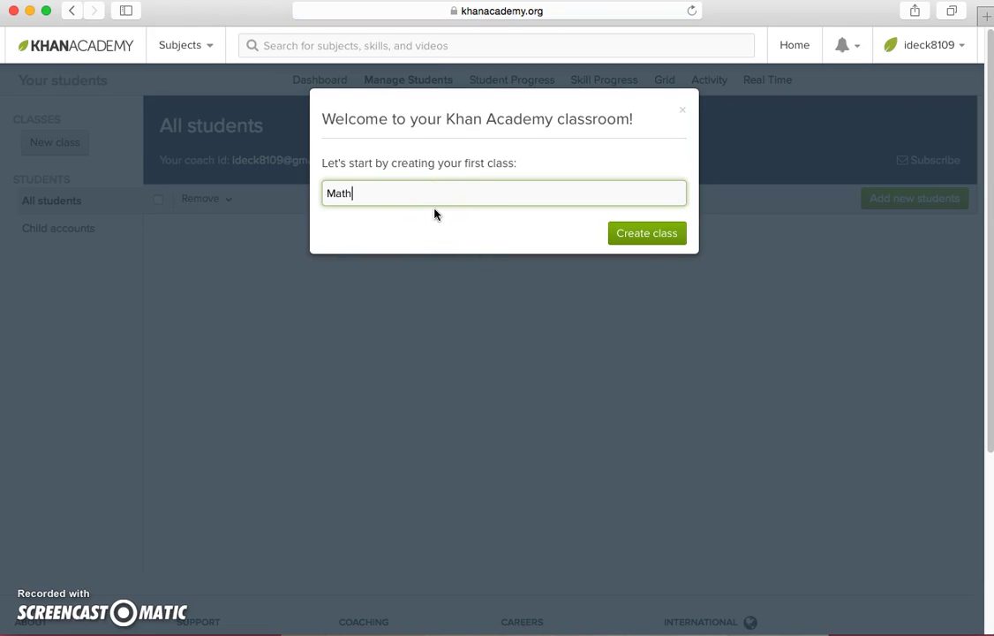
pyautogui.click(651, 236)
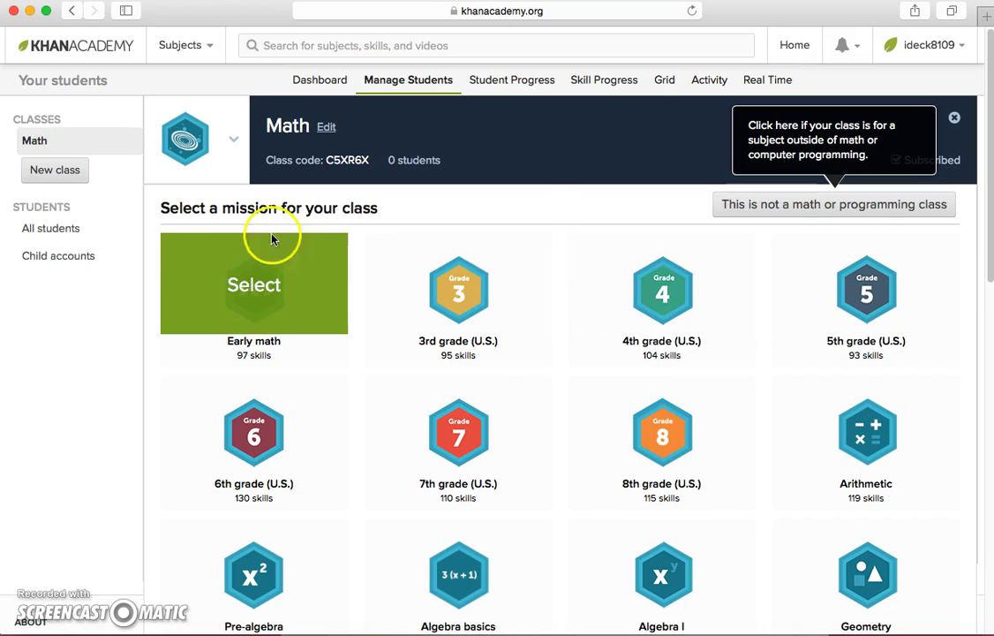
pyautogui.scroll(-10, 550, 420)
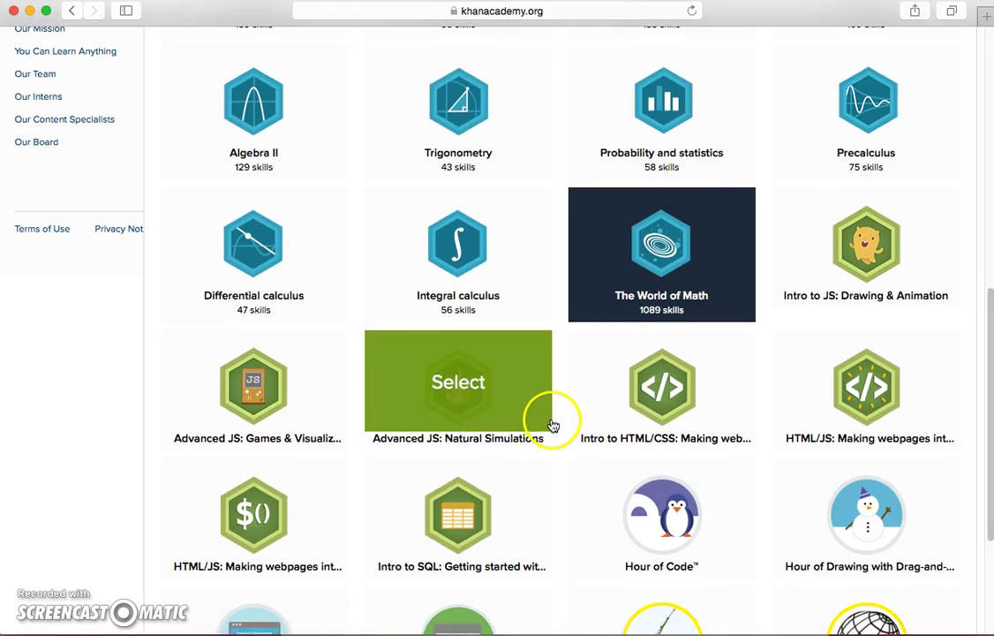
pyautogui.scroll(10, 550, 422)
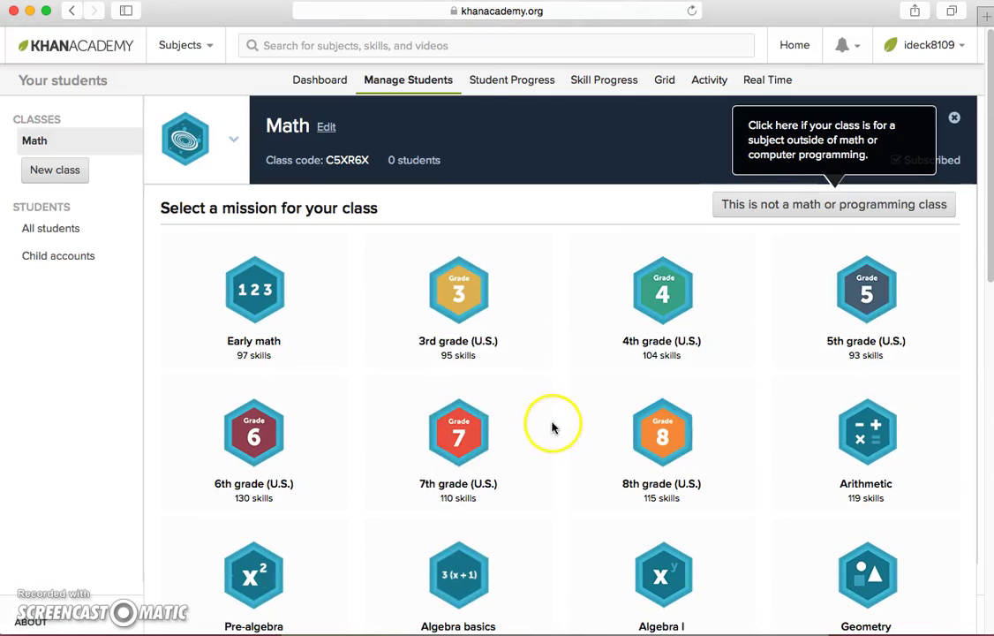
pyautogui.click(863, 303)
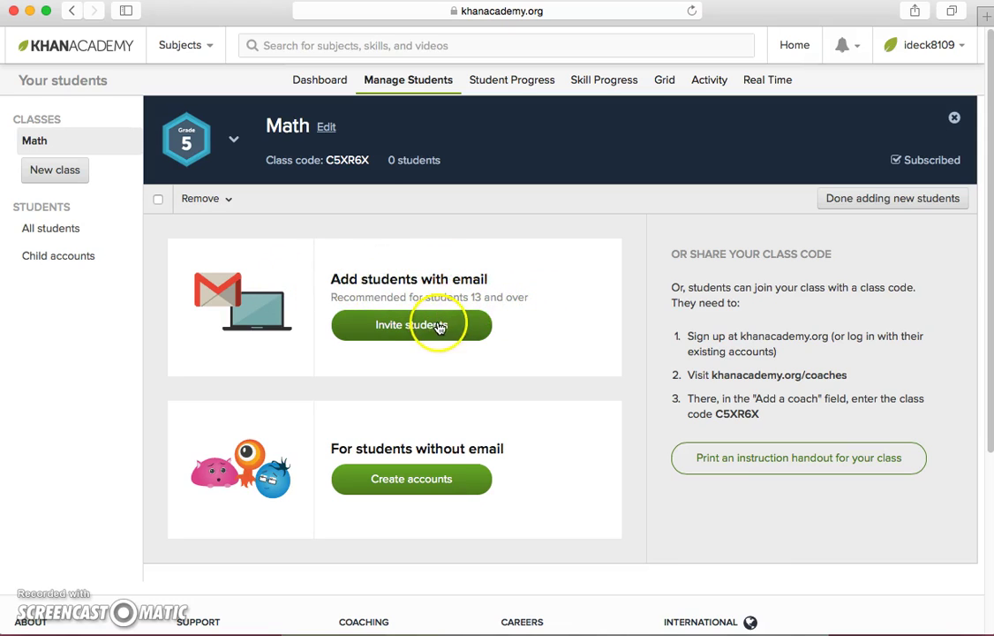
# Step: Start creating accounts for students without email and enter the student's preferred username
pyautogui.click(415, 482)
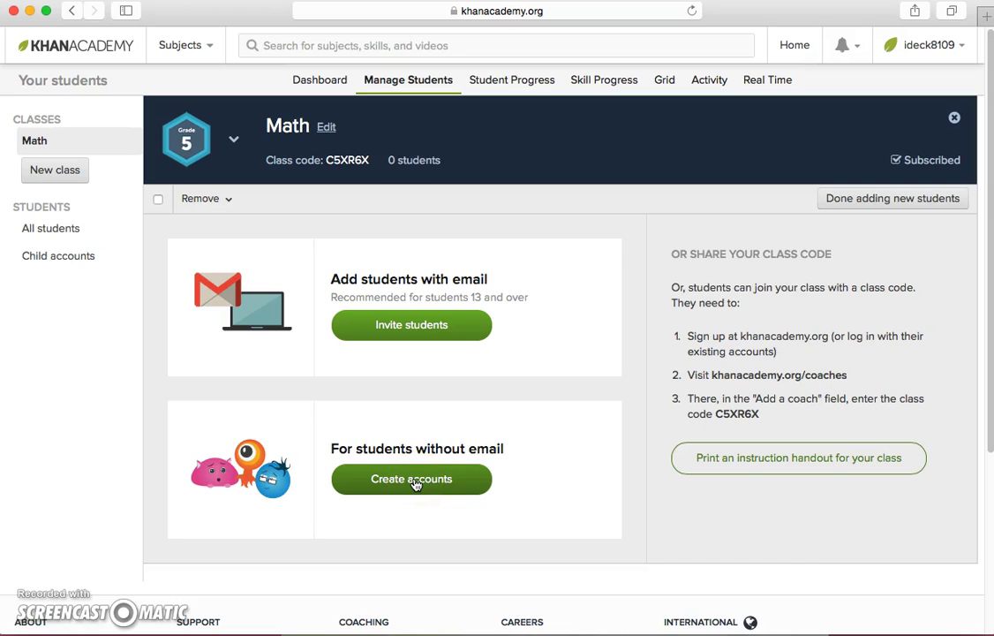
pyautogui.click(415, 482)
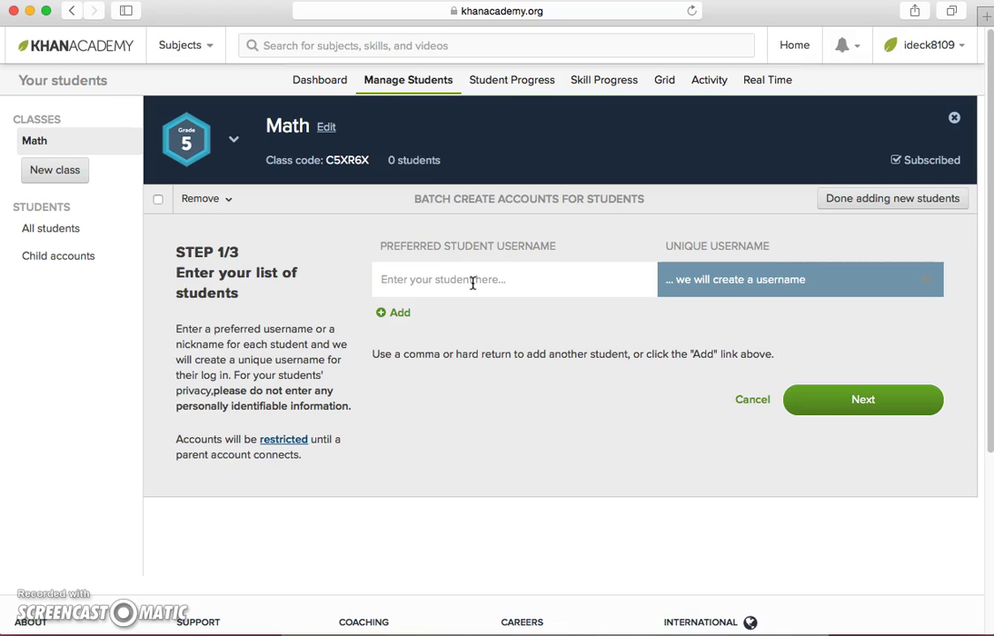
pyautogui.click(473, 283)
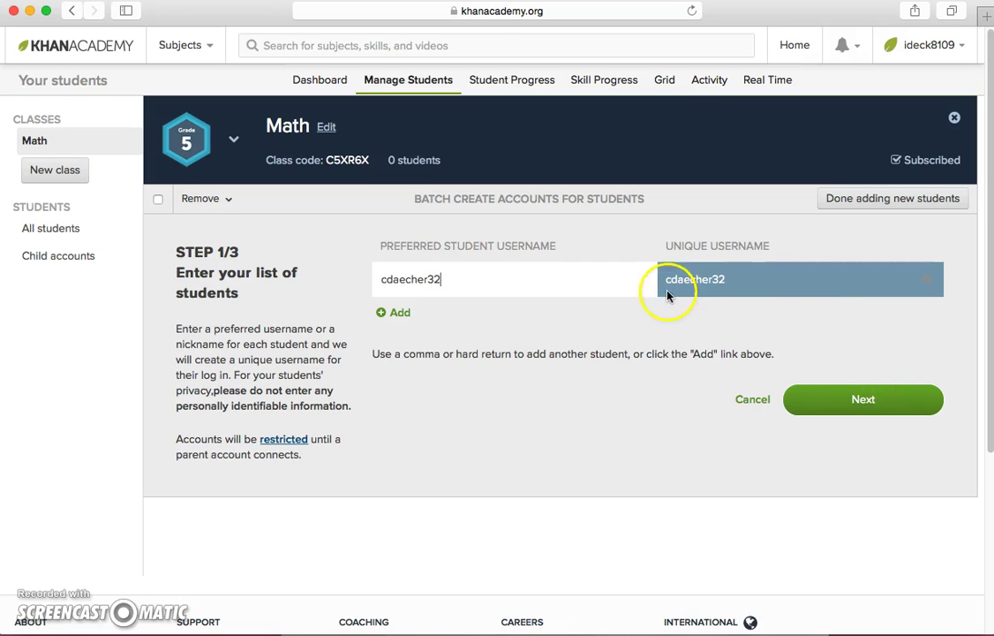
# Step: Replace the student's generated password with a custom password and create the account
pyautogui.click(825, 397)
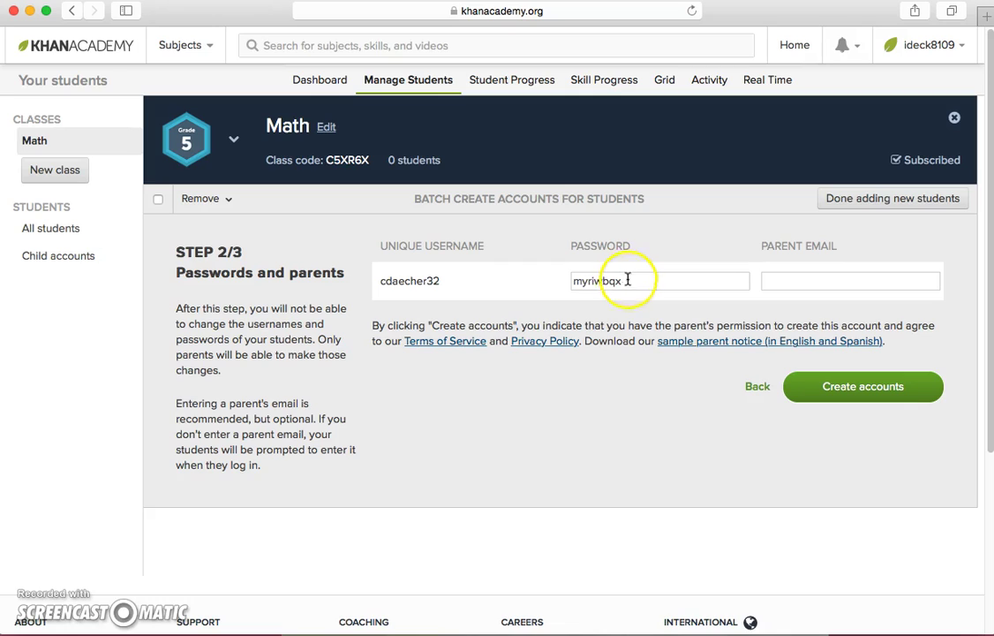
pyautogui.moveTo(627, 280); pyautogui.dragTo(545, 281)
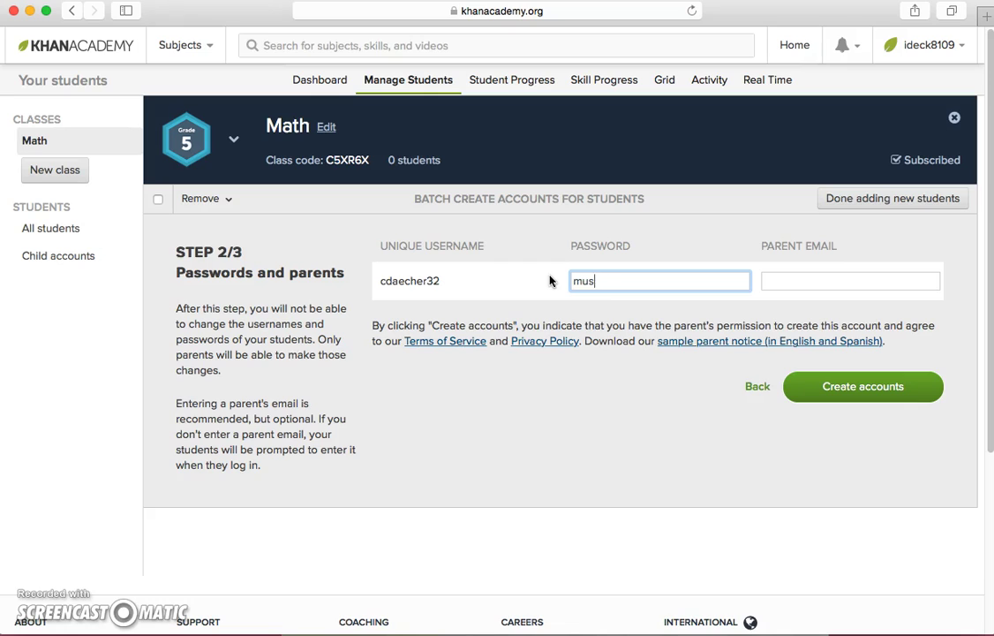
pyautogui.click(790, 184)
pyautogui.click(863, 401)
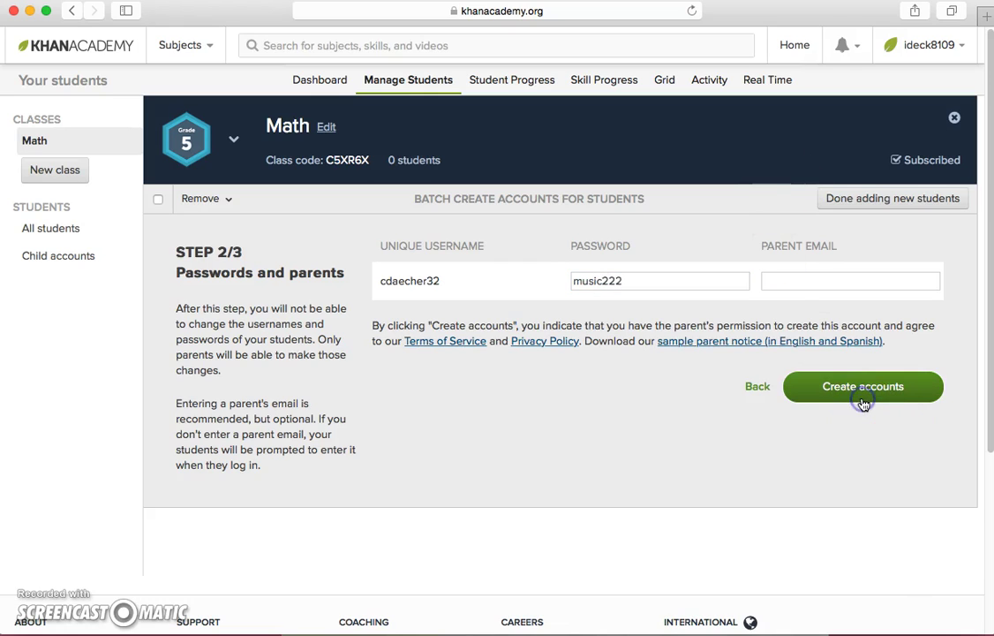
# Step: Print the student login summary, check the class code explanation, and return to the Dashboard
pyautogui.click(678, 353)
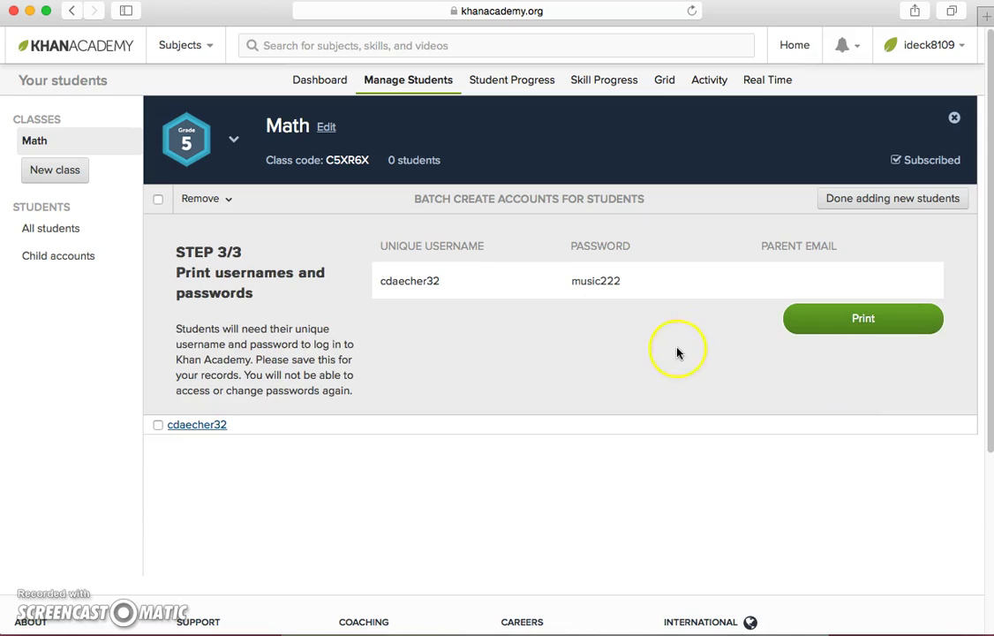
pyautogui.click(858, 316)
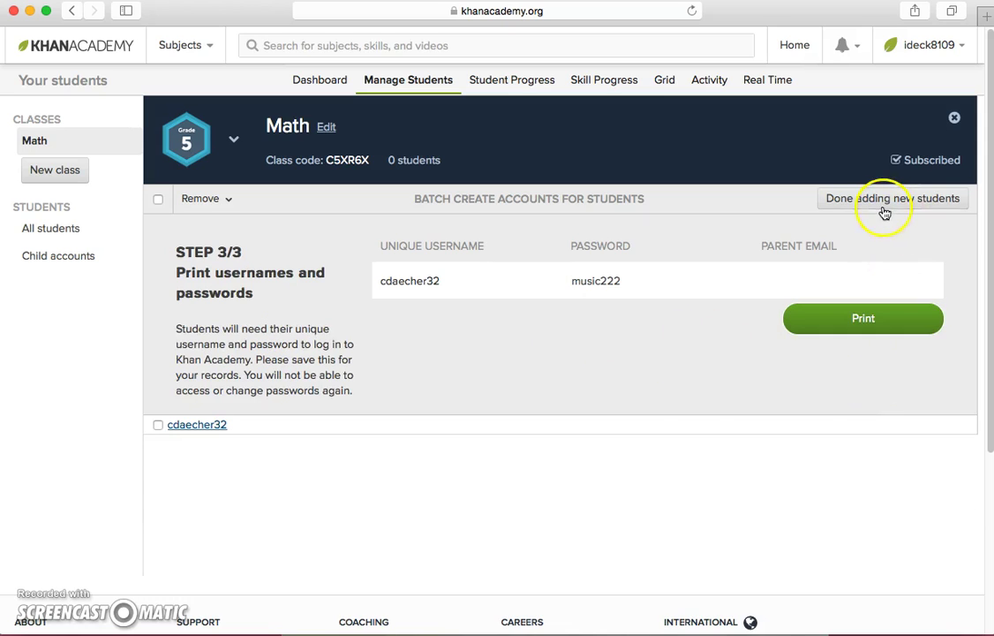
pyautogui.click(304, 160)
pyautogui.click(719, 166)
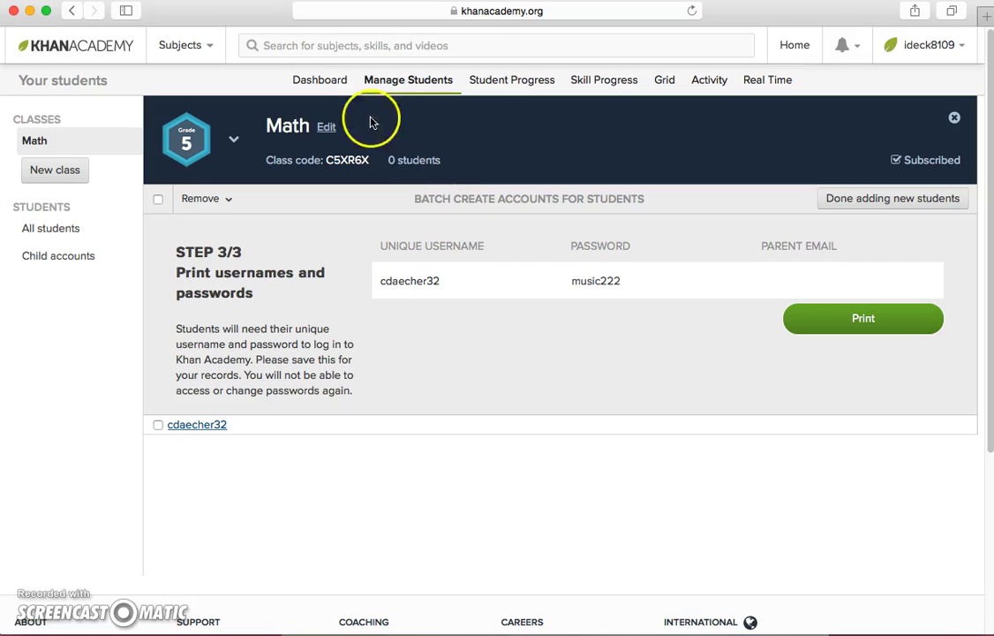
pyautogui.click(323, 83)
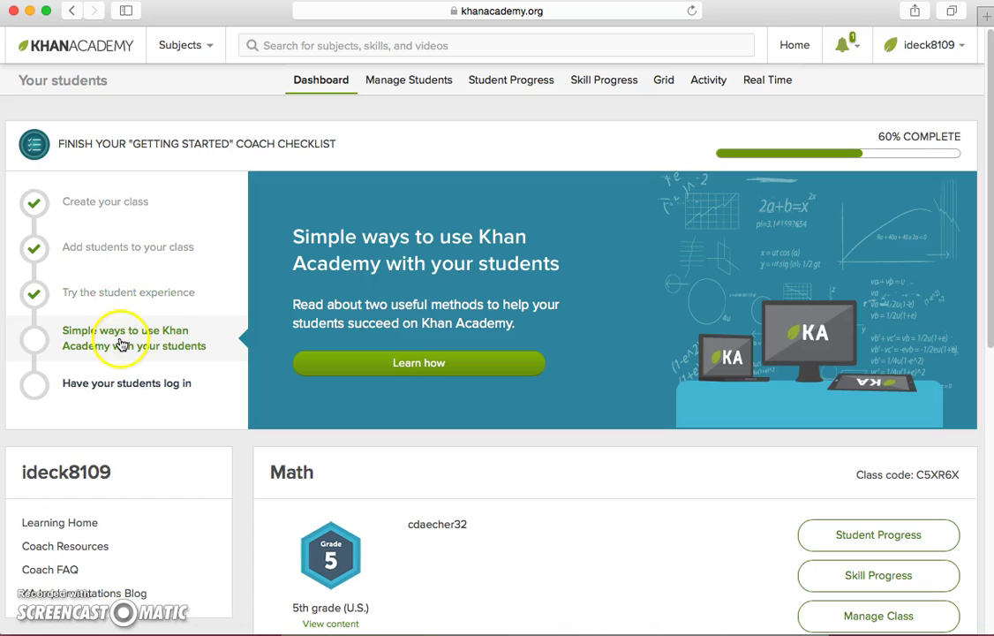
# Step: Browse the checklist steps and open the 'Simple ways to use Khan Academy' article
pyautogui.click(104, 254)
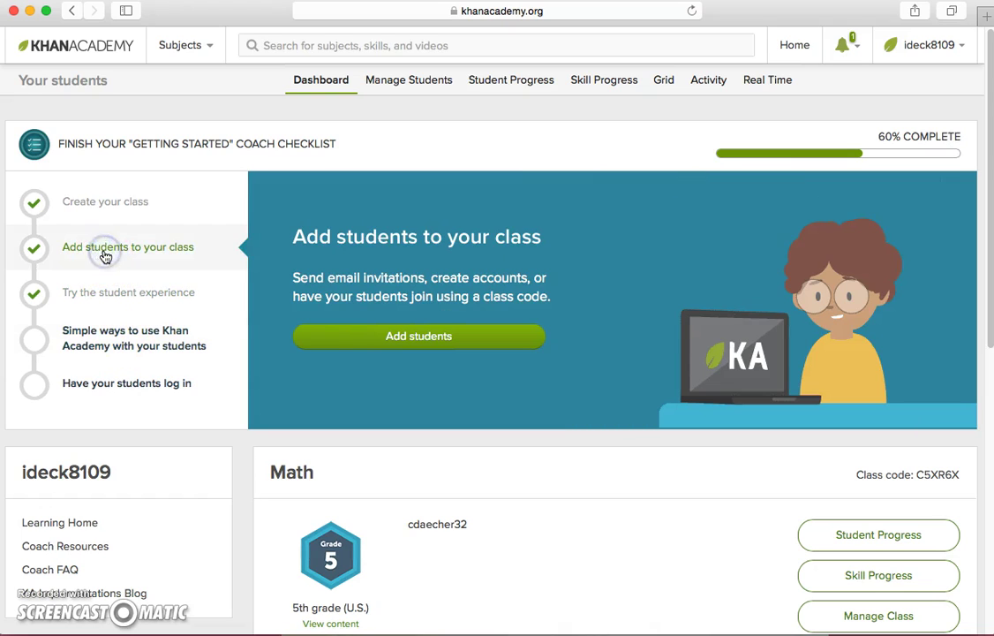
pyautogui.click(114, 302)
pyautogui.click(418, 351)
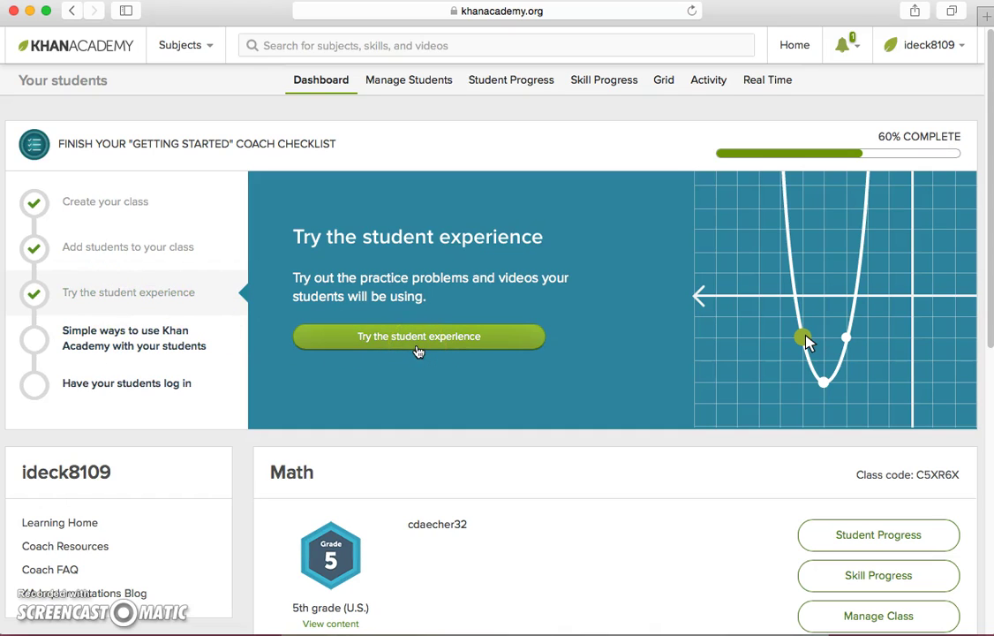
pyautogui.click(113, 349)
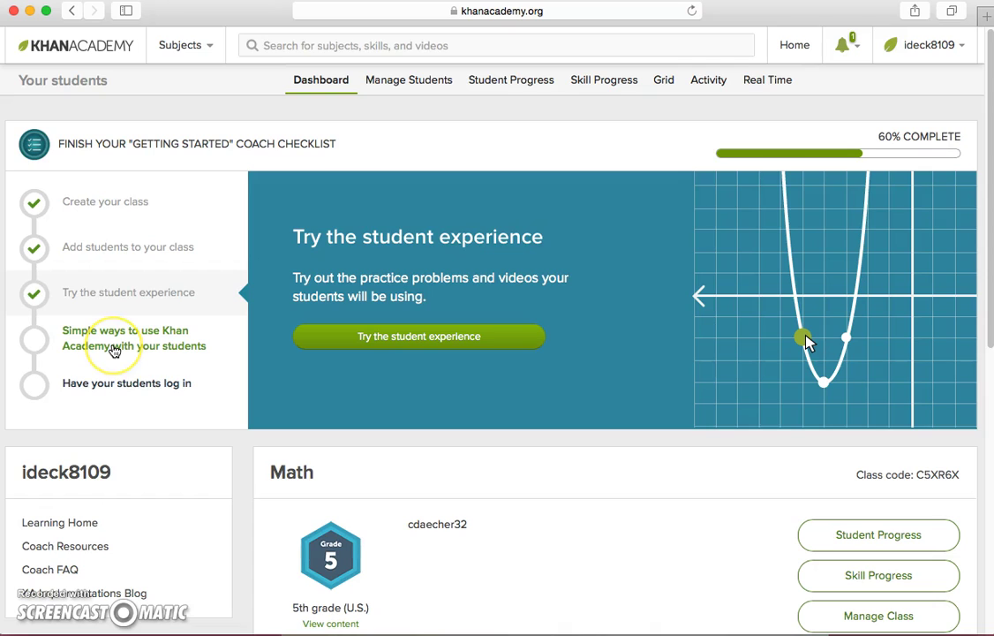
pyautogui.click(104, 348)
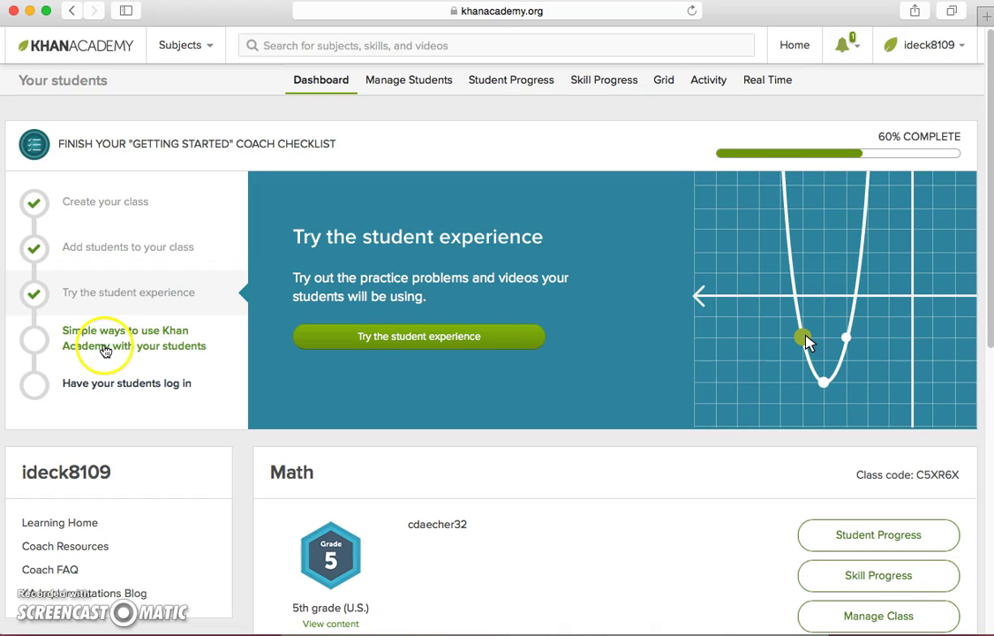
pyautogui.click(103, 346)
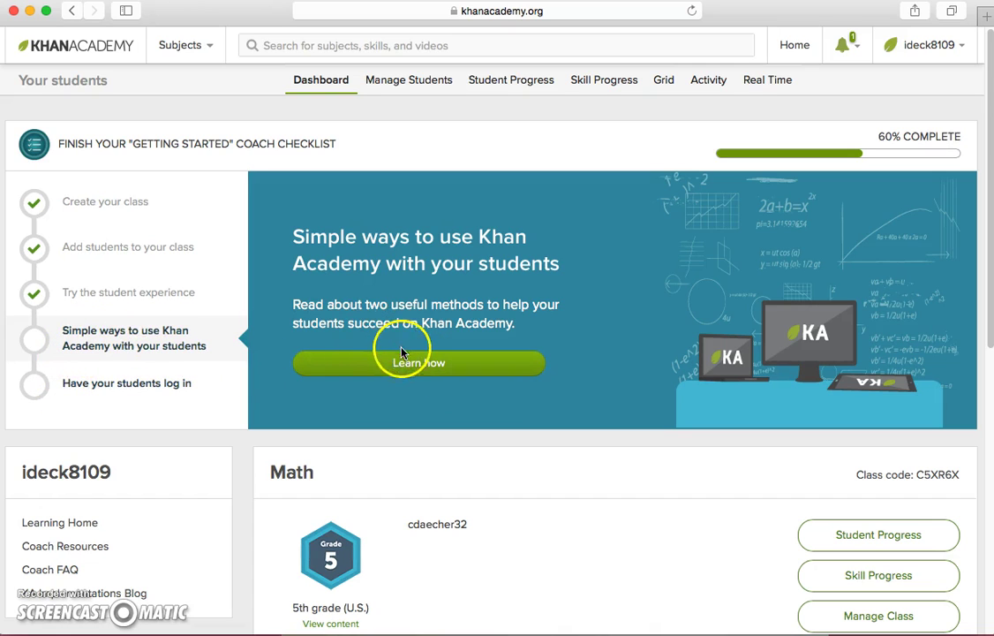
pyautogui.click(407, 369)
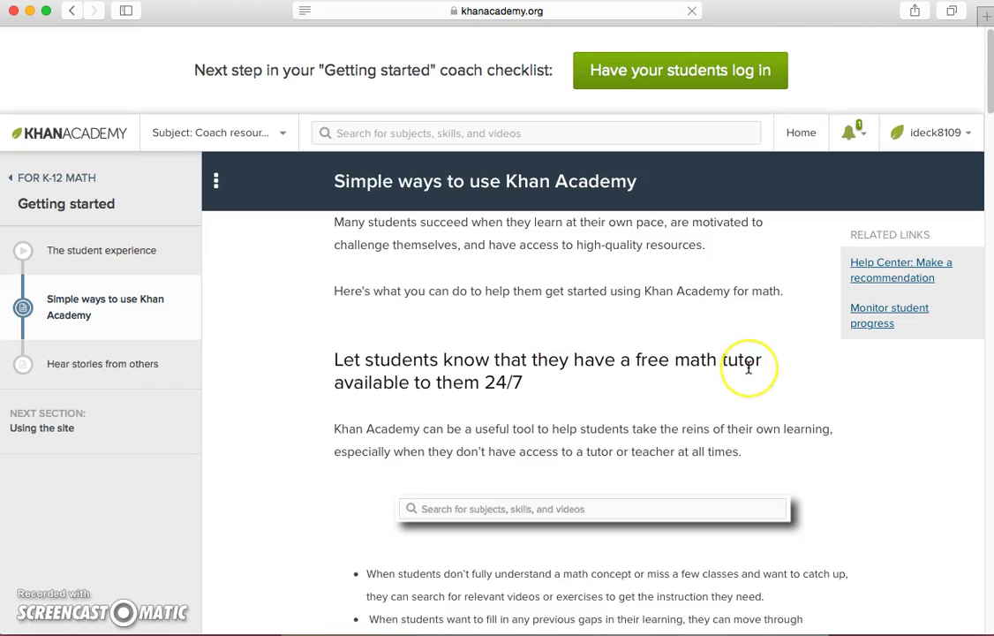
# Step: Scroll through the article's grade-level mission suggestions and 24" x 18" poster, then back up
pyautogui.scroll(-9, 748, 368)
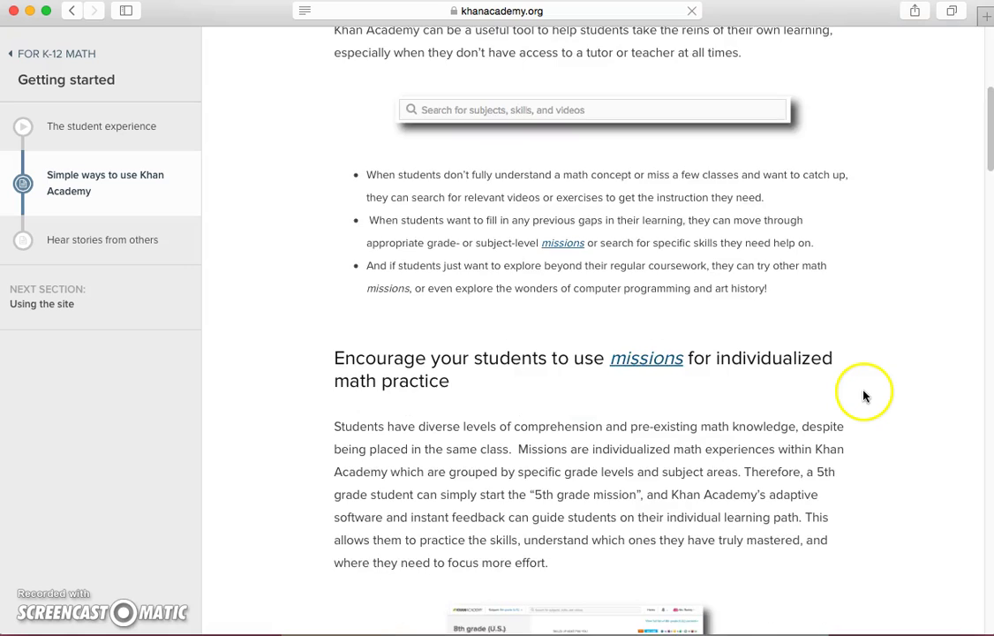
pyautogui.scroll(-1, 864, 394)
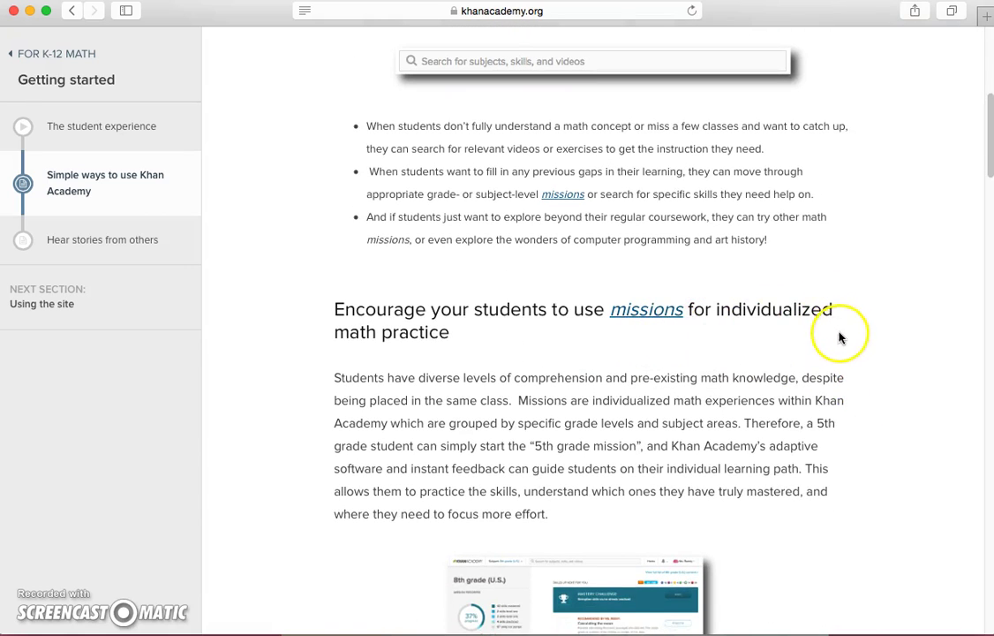
pyautogui.scroll(-10, 840, 337)
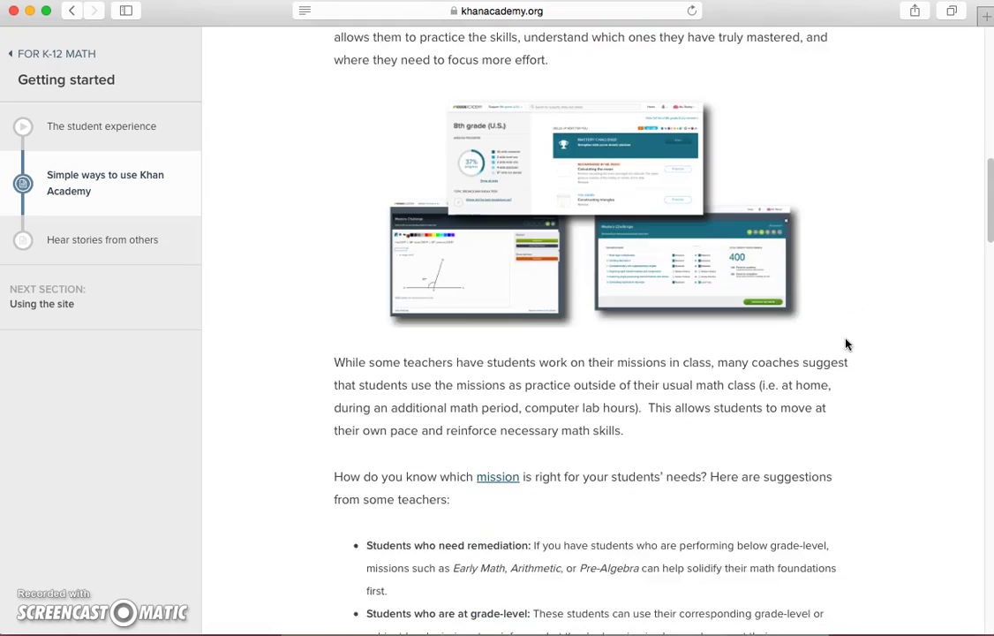
pyautogui.scroll(-4, 845, 343)
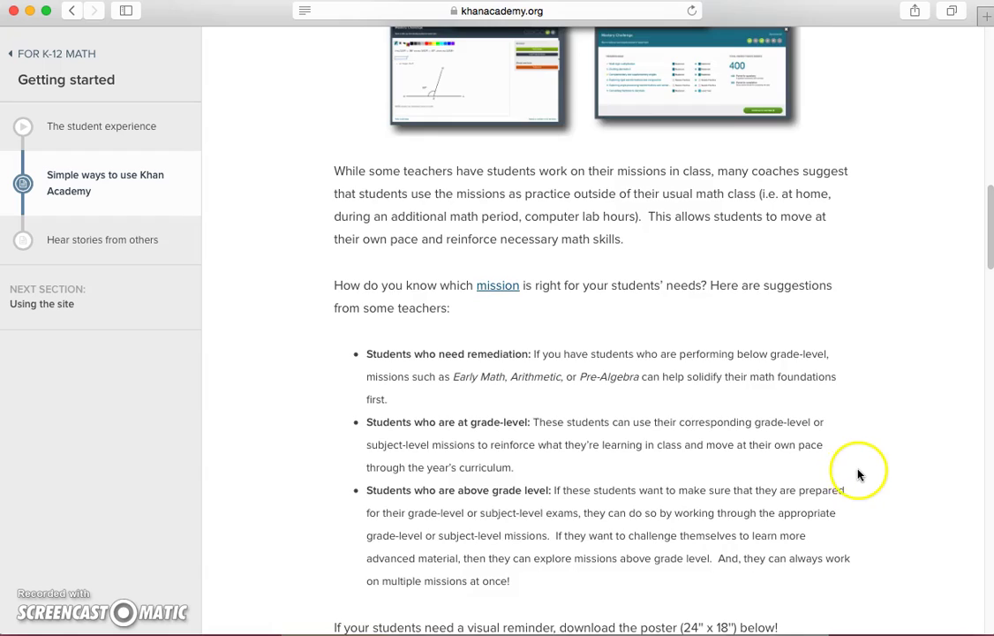
pyautogui.scroll(-5, 858, 472)
pyautogui.scroll(-10, 861, 472)
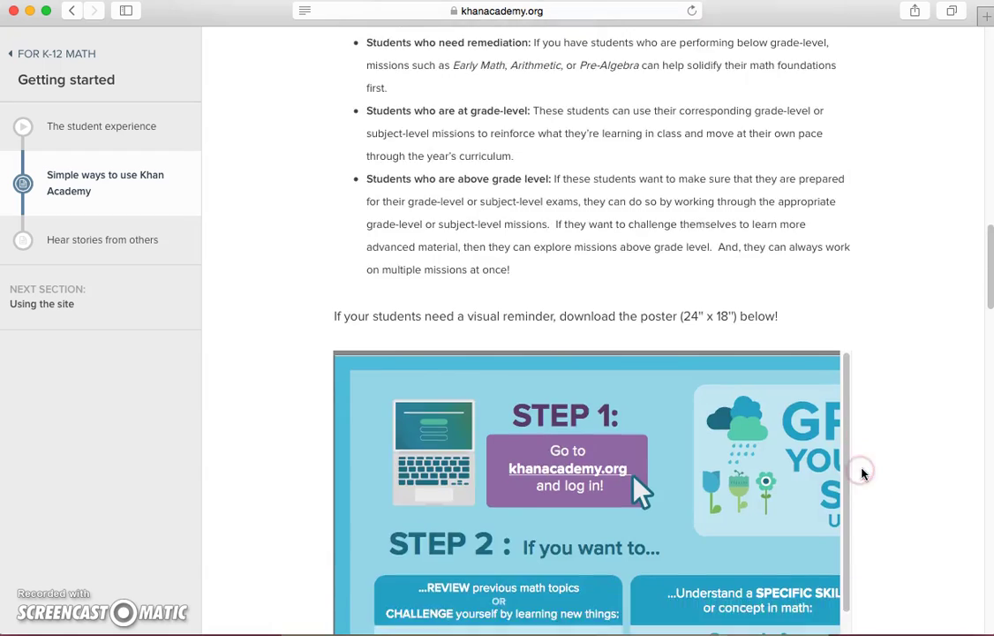
pyautogui.scroll(15, 867, 477)
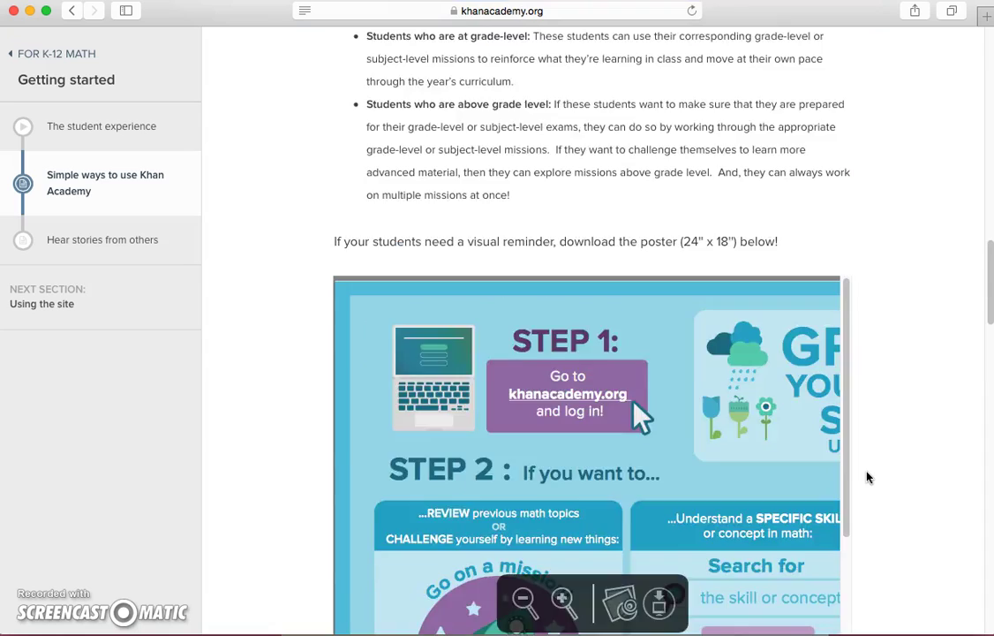
pyautogui.scroll(10, 865, 475)
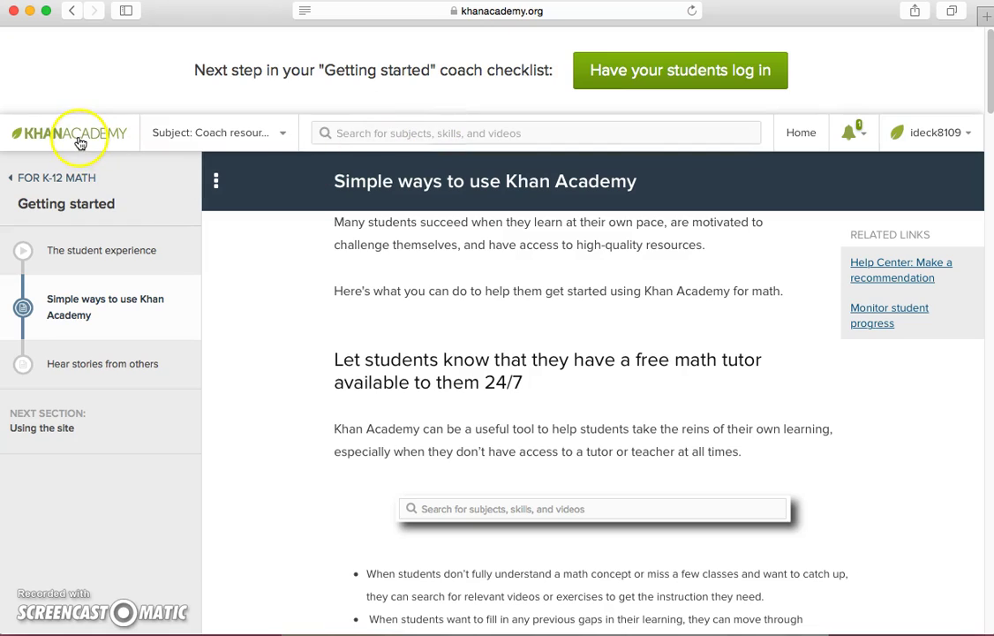
# Step: Log out of the current coach account and start a new Google sign-in
pyautogui.click(80, 141)
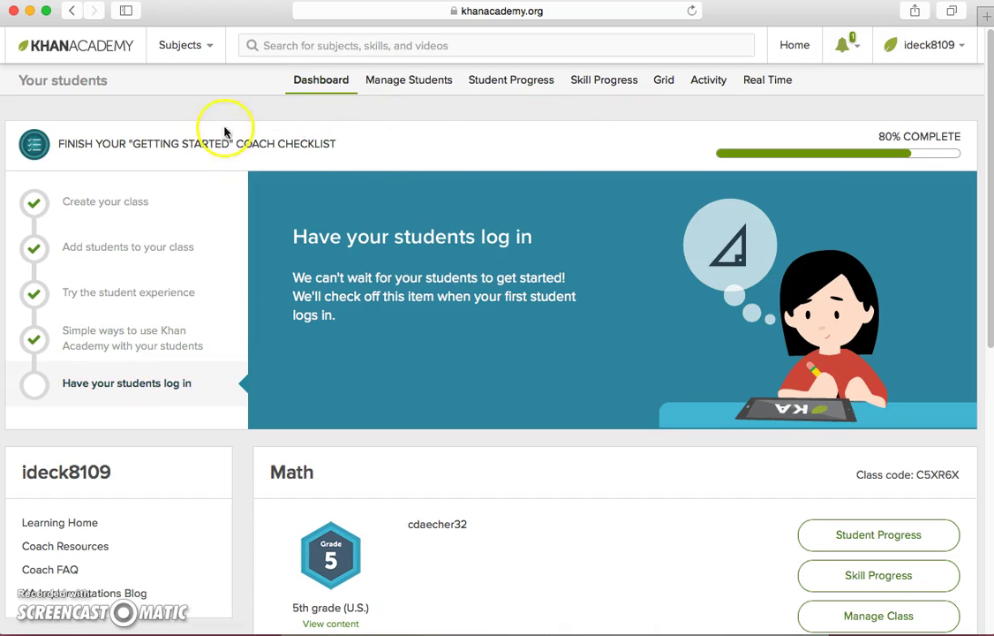
pyautogui.click(972, 51)
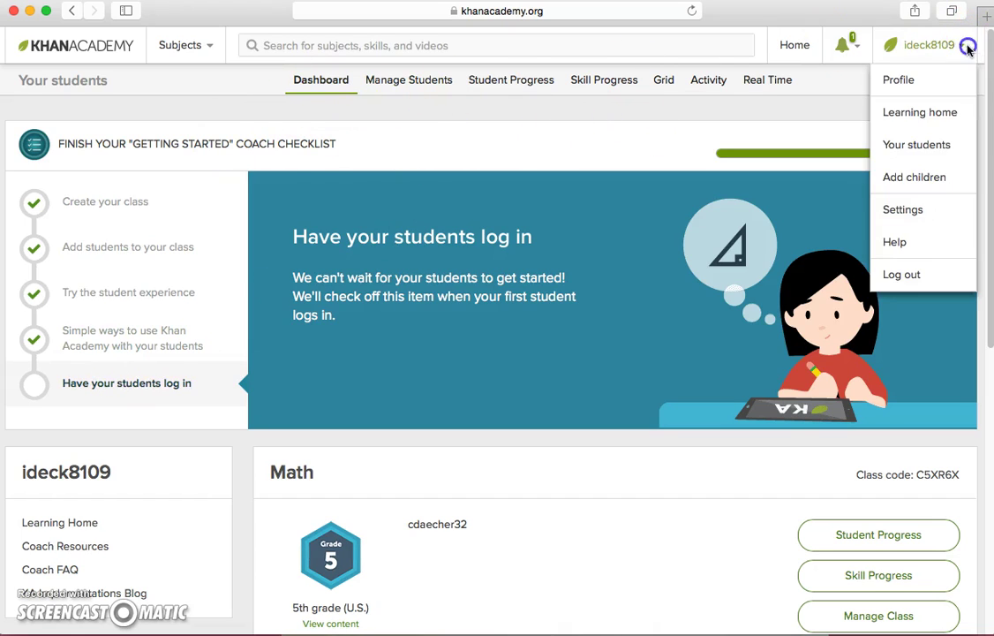
pyautogui.click(924, 273)
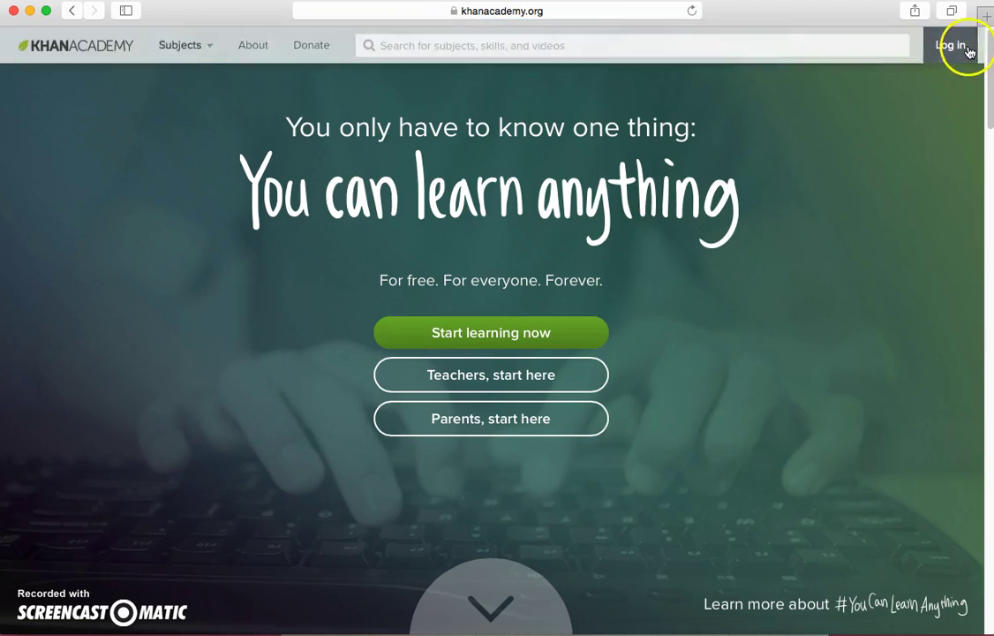
pyautogui.click(957, 46)
pyautogui.click(524, 143)
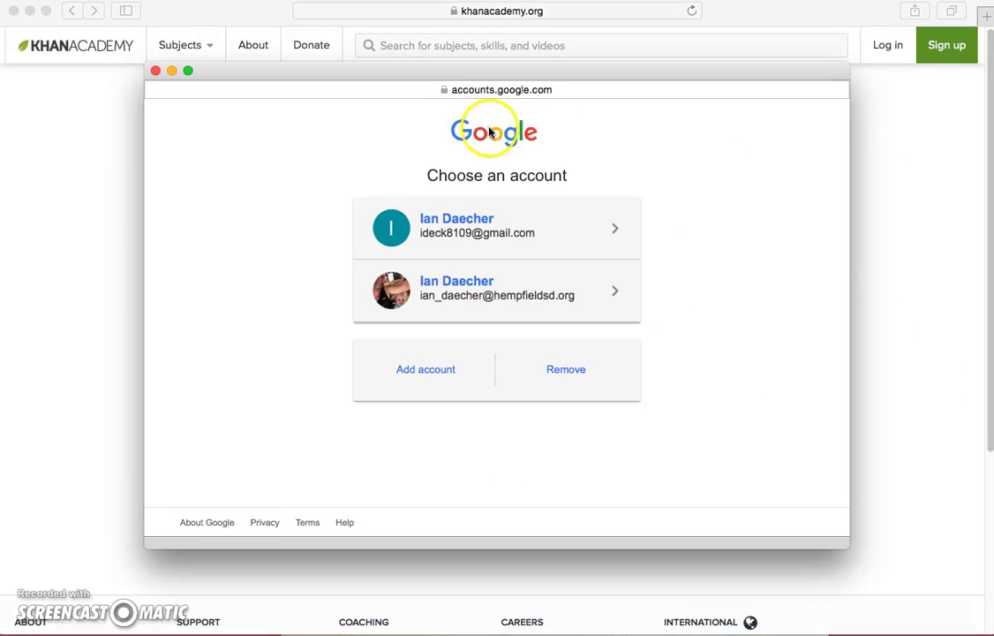
# Step: Sign in with the school Google account to reach its Home page of in-progress courses
pyautogui.click(494, 282)
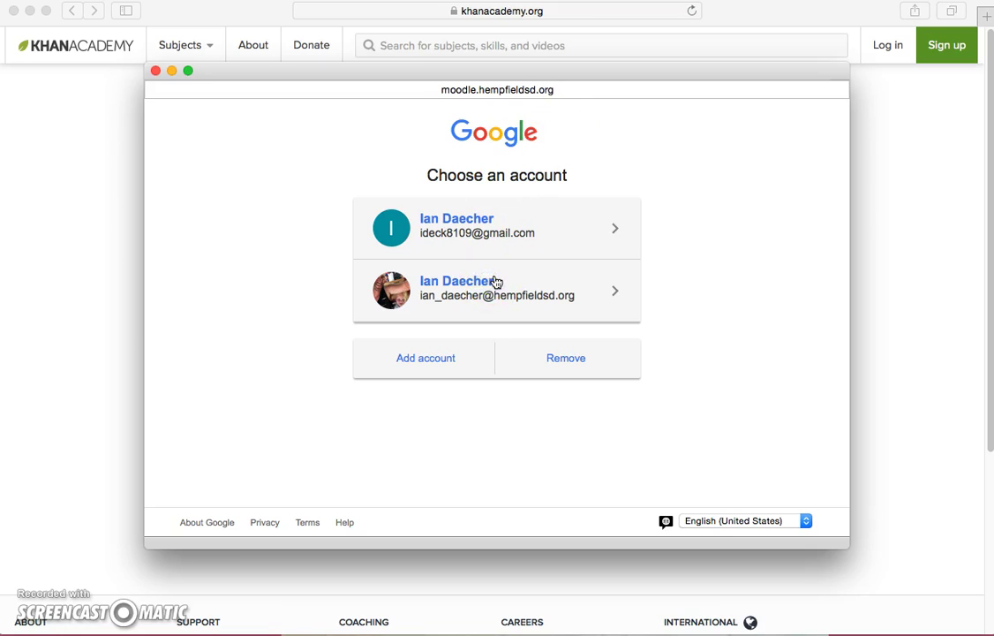
pyautogui.click(537, 289)
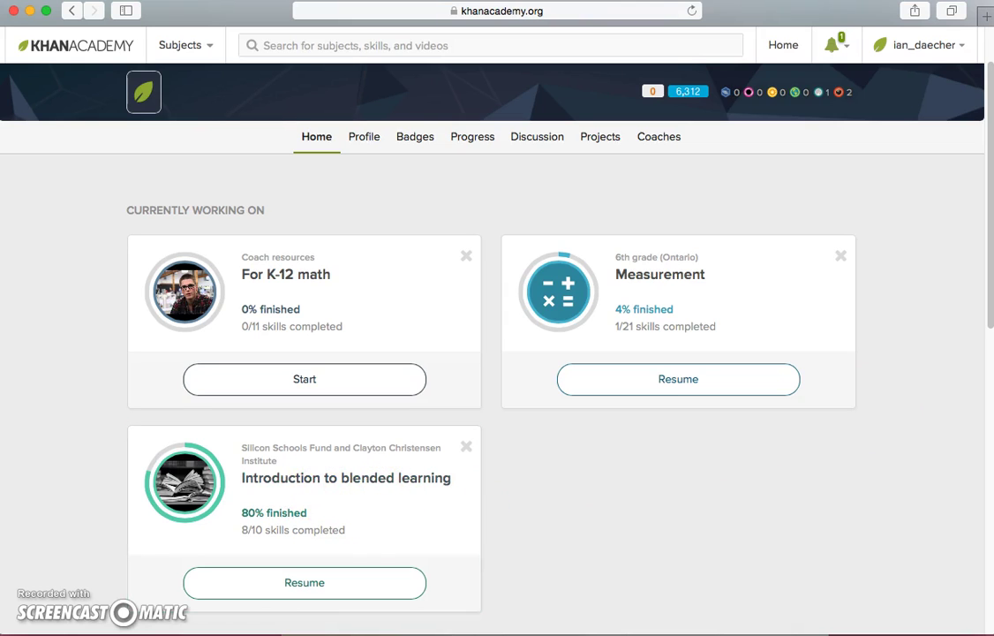
# Step: Go to the coach dashboard via Your students and open the Math Class progress report
pyautogui.click(953, 46)
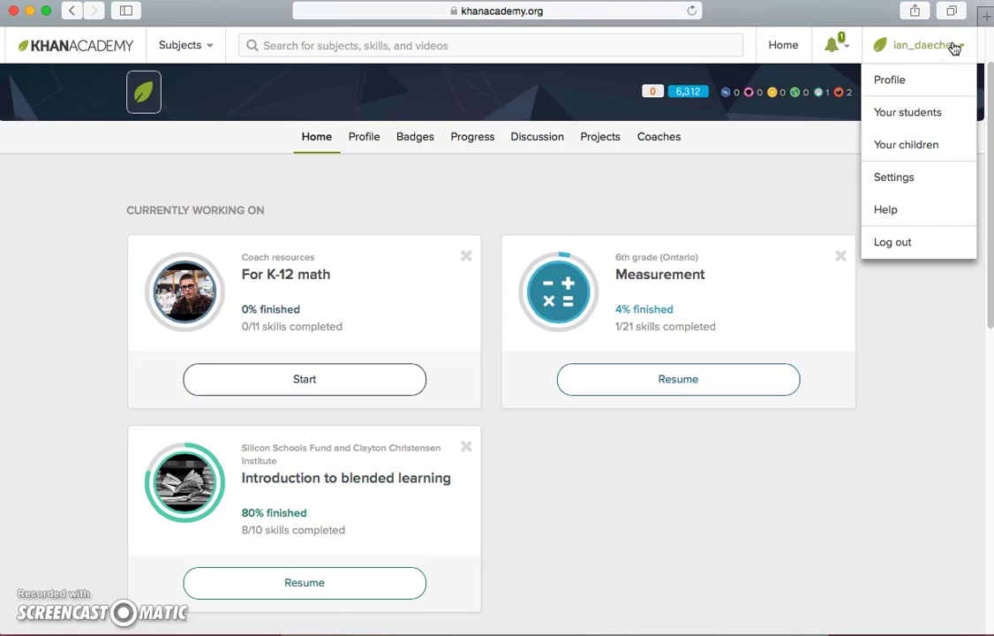
pyautogui.click(935, 115)
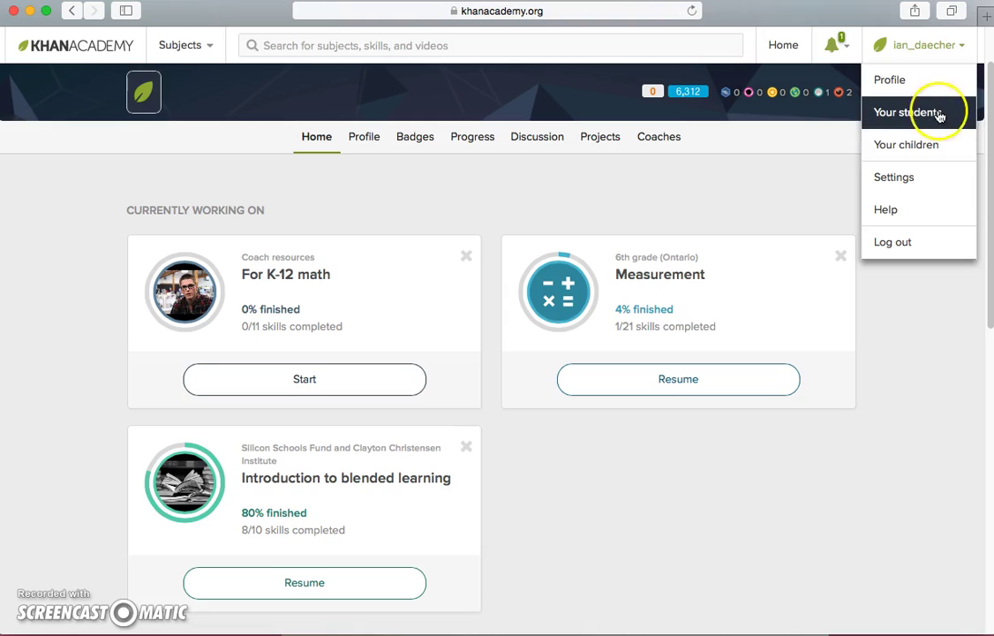
pyautogui.click(942, 113)
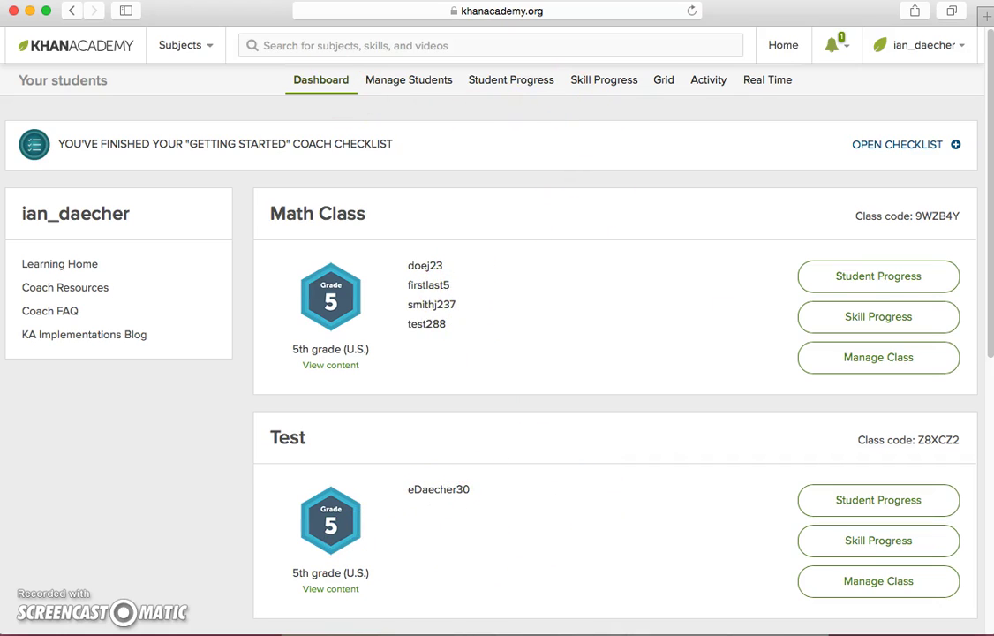
pyautogui.click(937, 275)
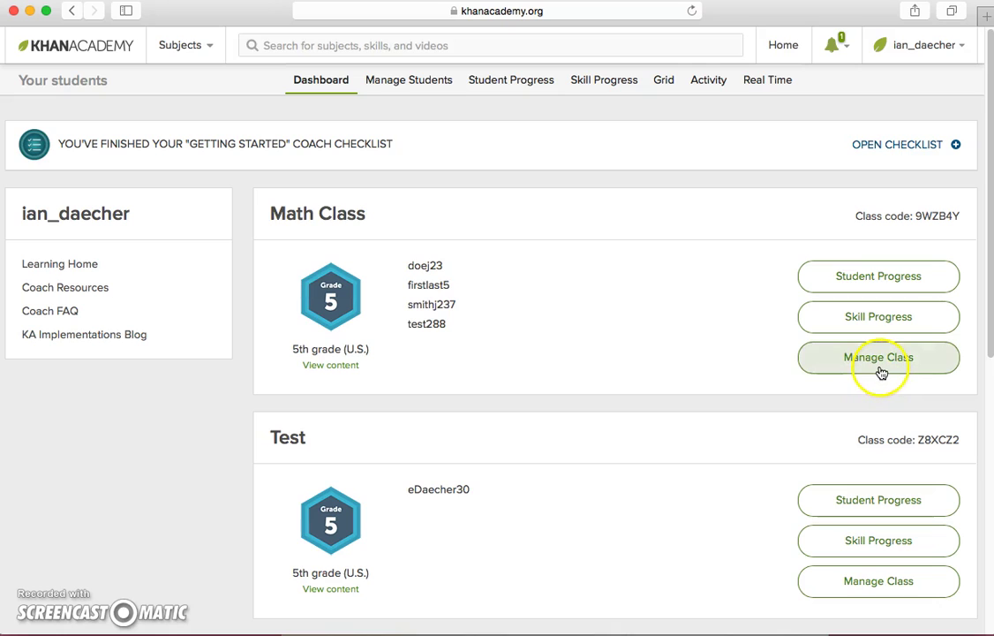
# Step: View Math Class skill progress, expand Subtracting decimals 0.5, then switch to the Grid report
pyautogui.click(424, 84)
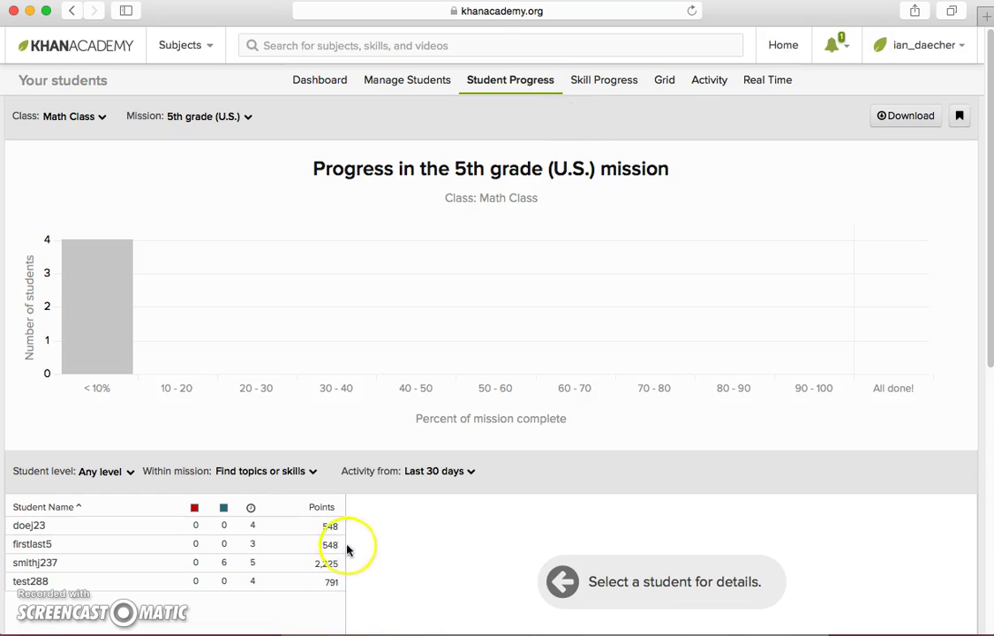
pyautogui.click(607, 81)
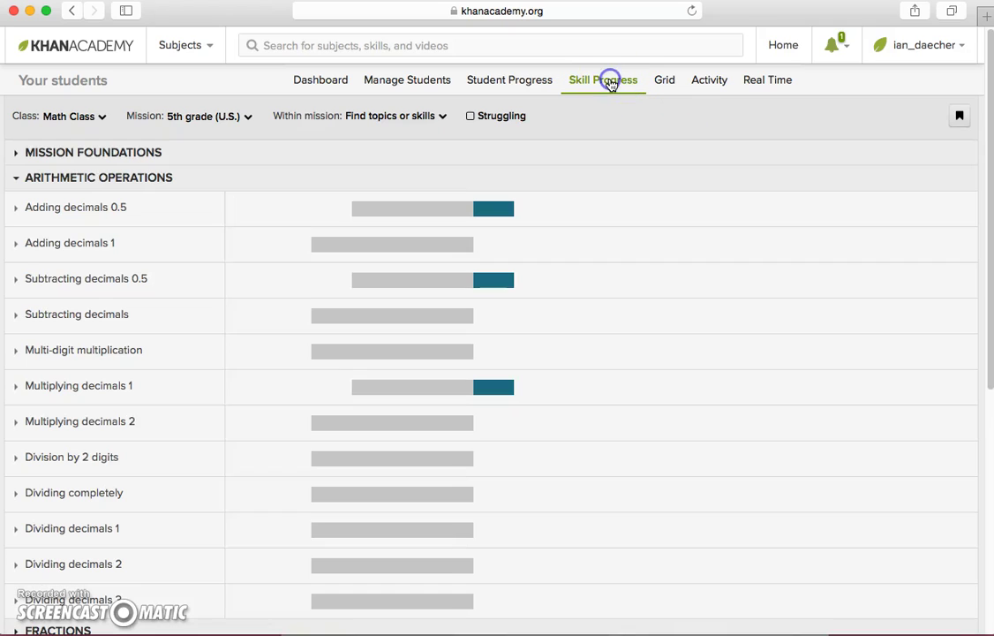
pyautogui.click(40, 285)
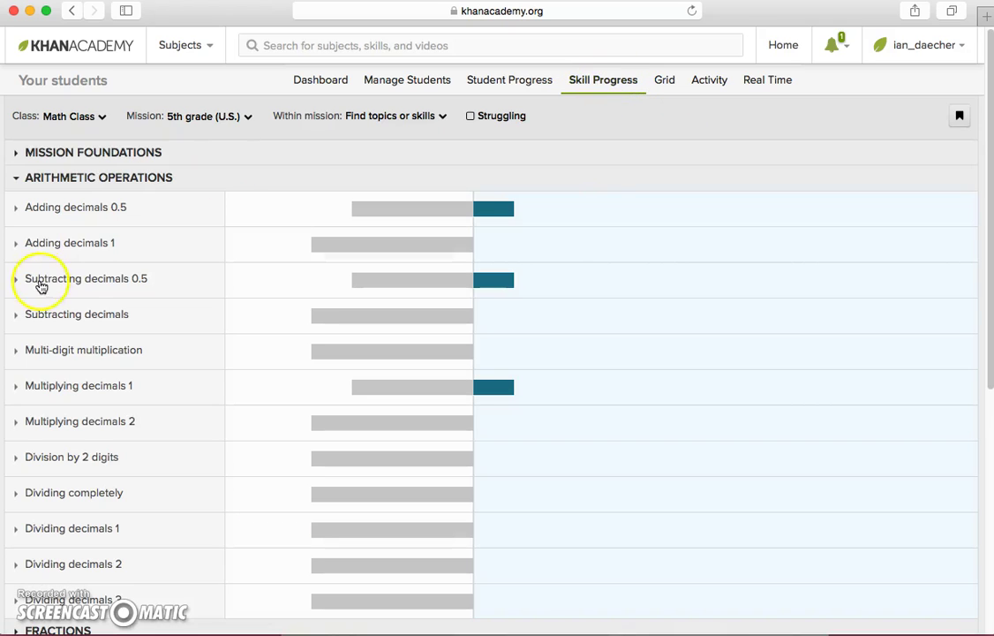
pyautogui.scroll(-5, 167, 315)
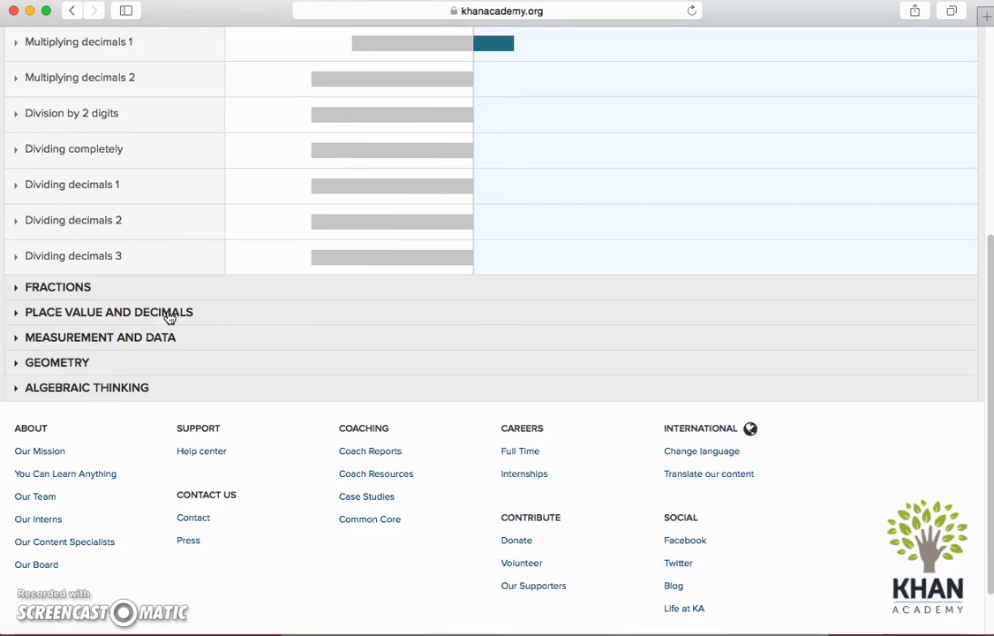
pyautogui.scroll(5, 169, 317)
pyautogui.click(668, 80)
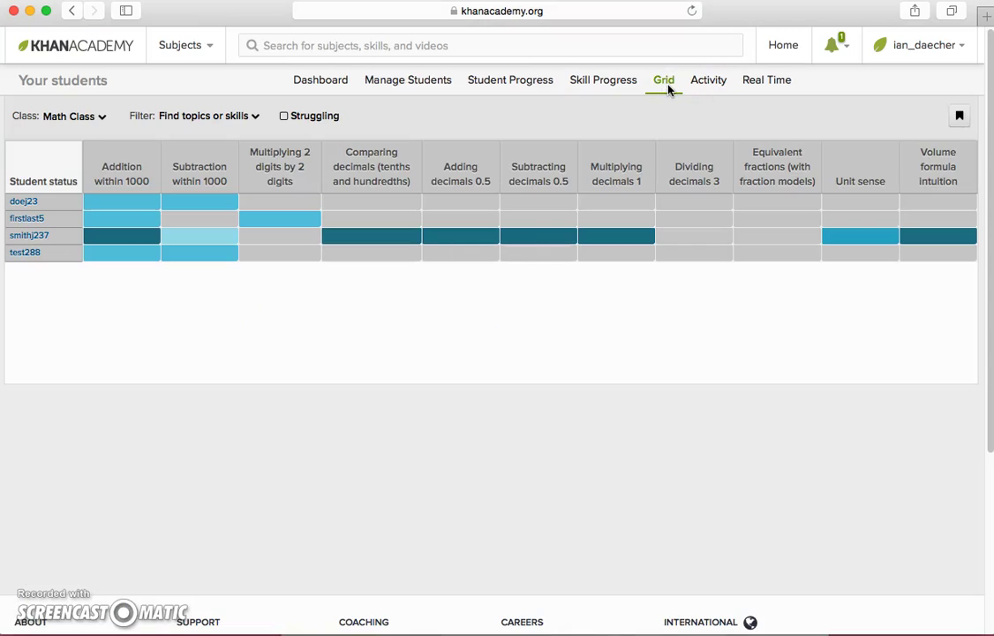
# Step: Review the Math Class Activity and Real Time reports (4,562 energy points), then return to Dashboard
pyautogui.click(604, 78)
pyautogui.click(656, 81)
pyautogui.click(707, 82)
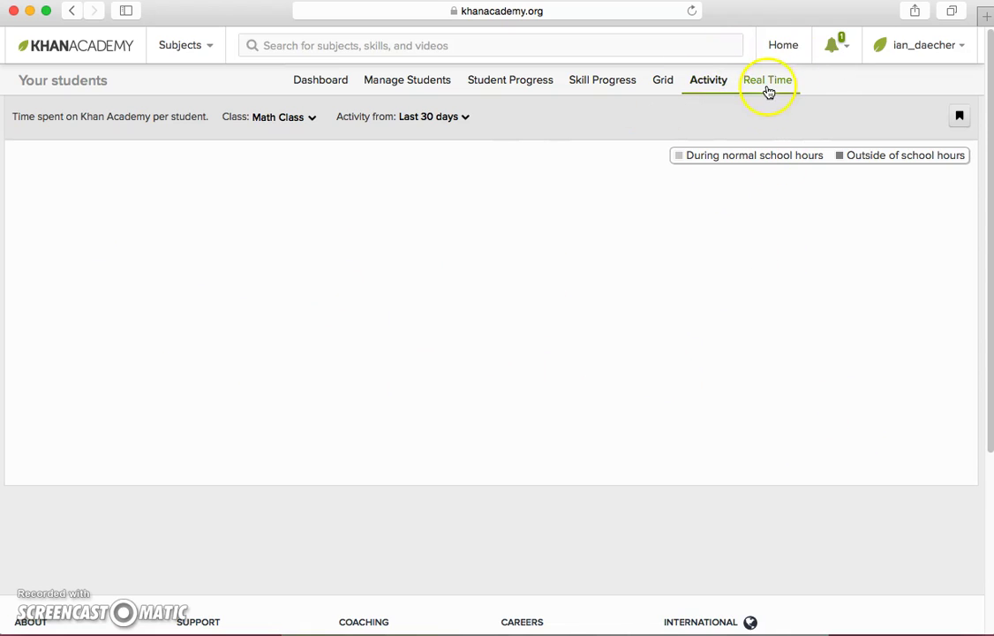
pyautogui.click(767, 85)
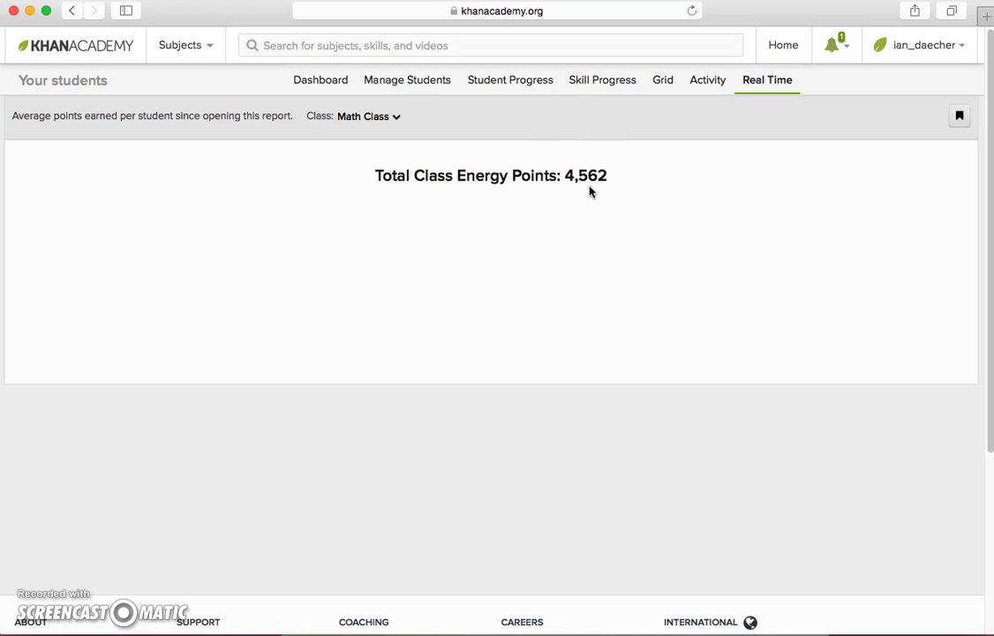
pyautogui.click(297, 81)
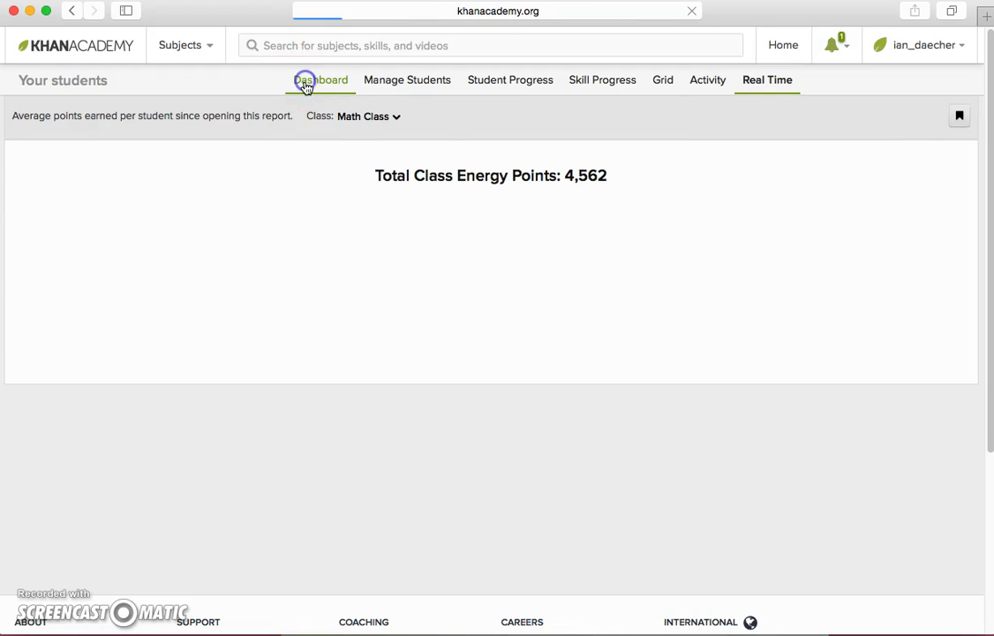